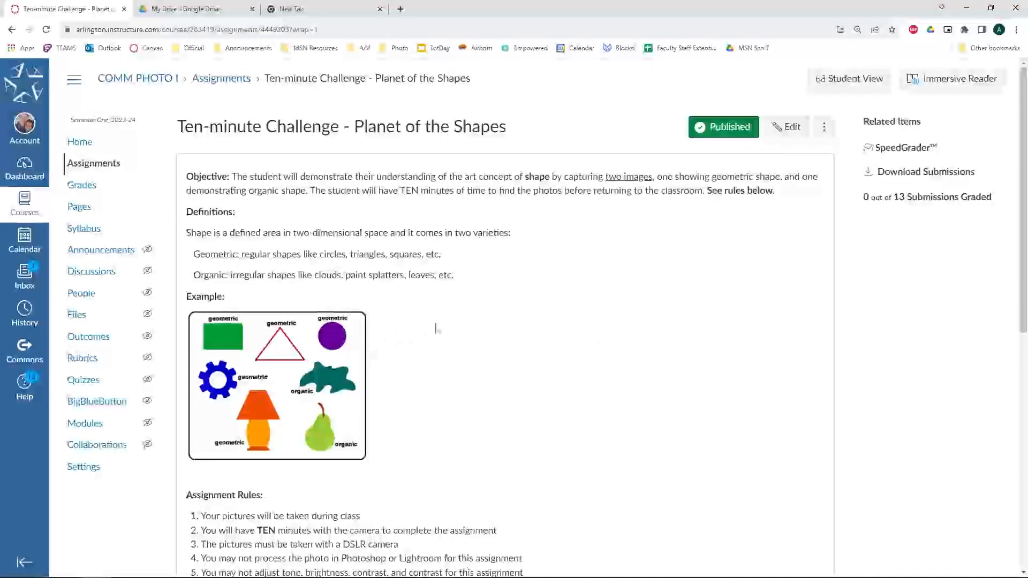
Launch File Explorer from the taskbar.
scroll(429, 321, "down", 3)
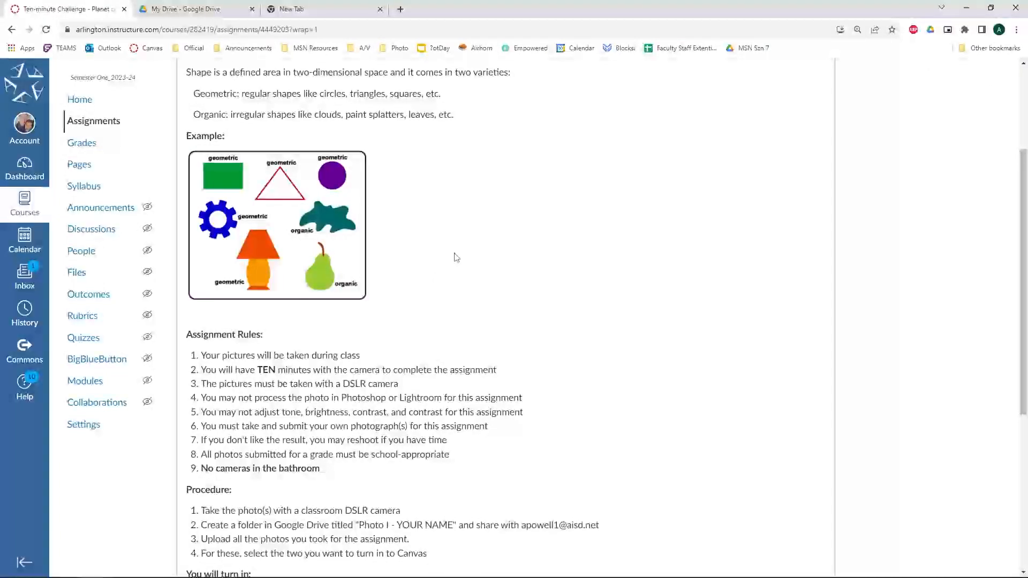
scroll(456, 258, "down", 1)
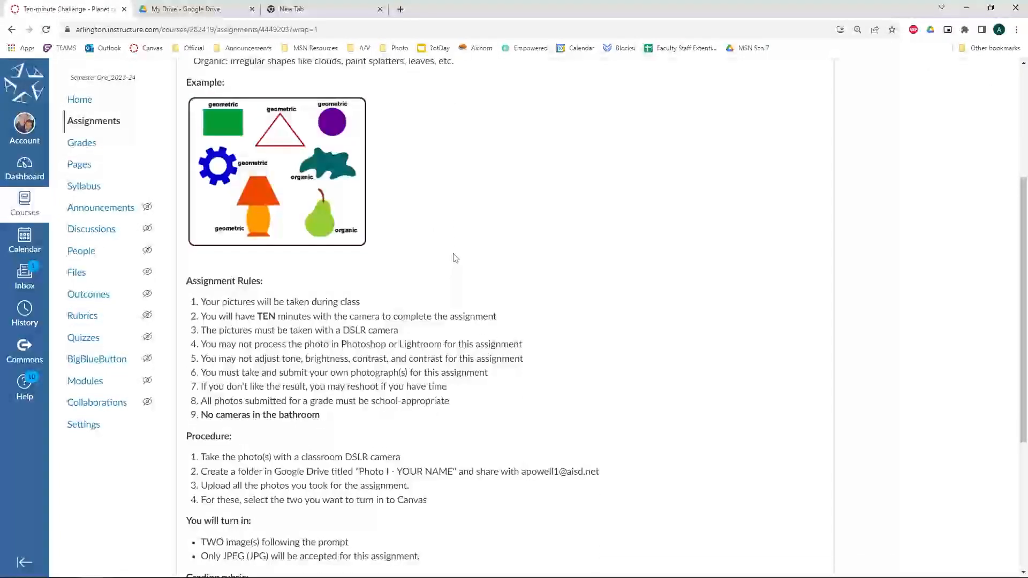
scroll(453, 275, "up", 4)
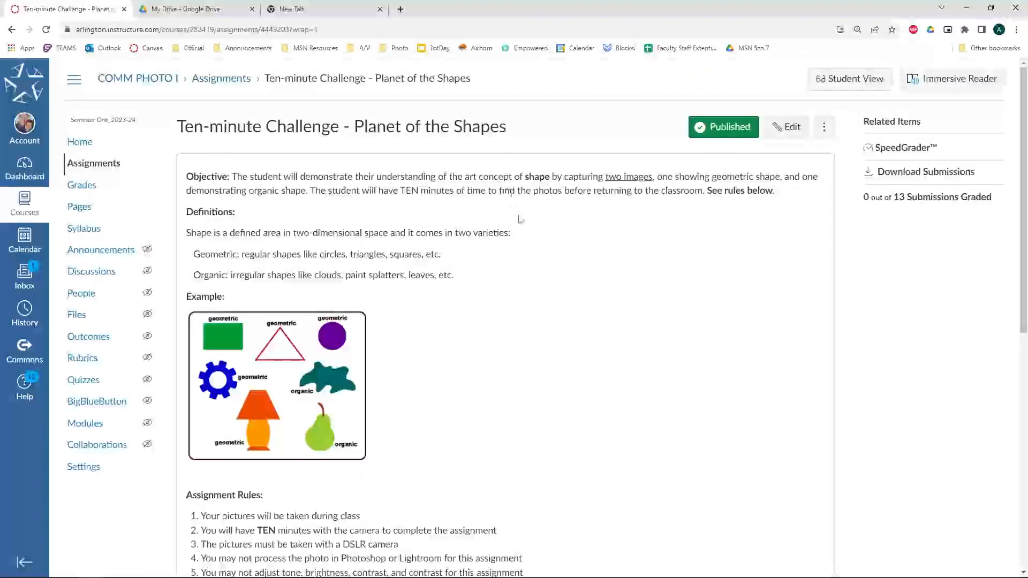
scroll(489, 295, "down", 4)
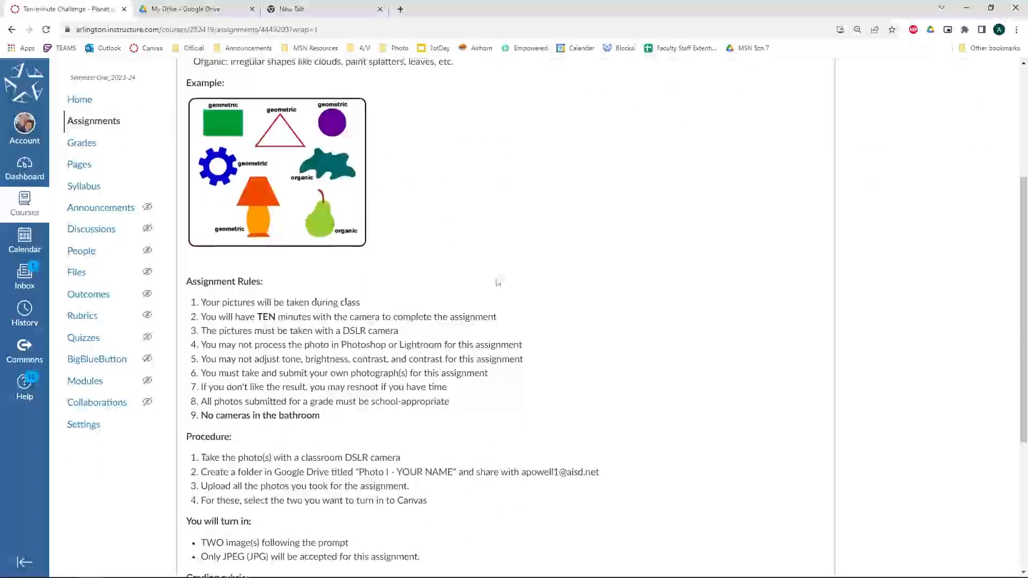
scroll(493, 268, "up", 4)
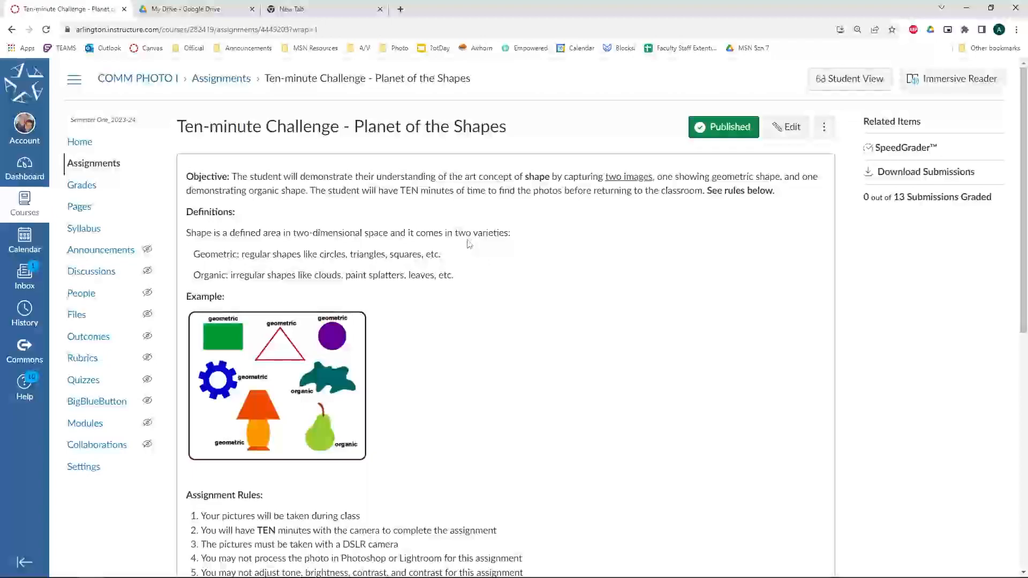
left_click(118, 567)
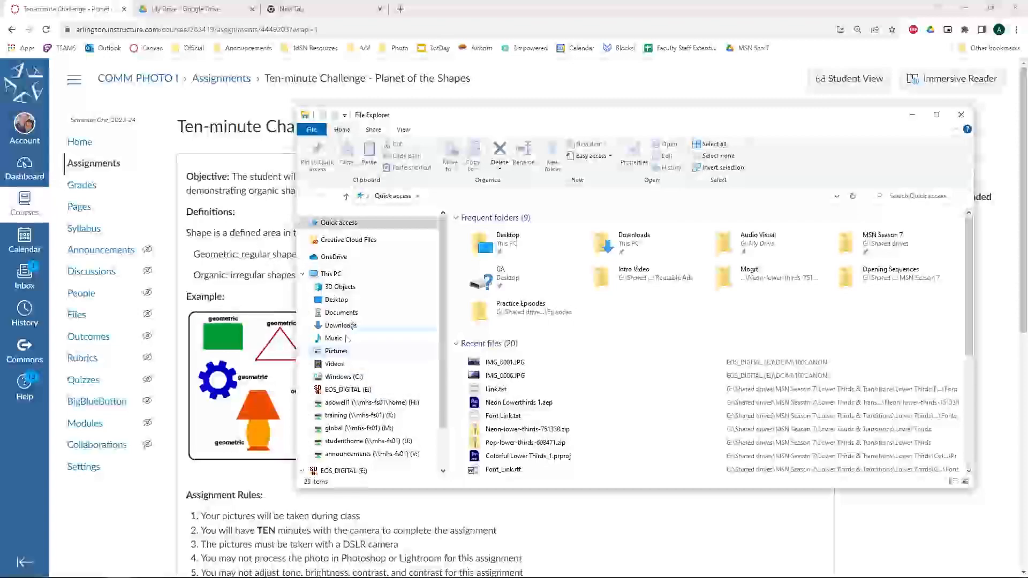
double_click(497, 123)
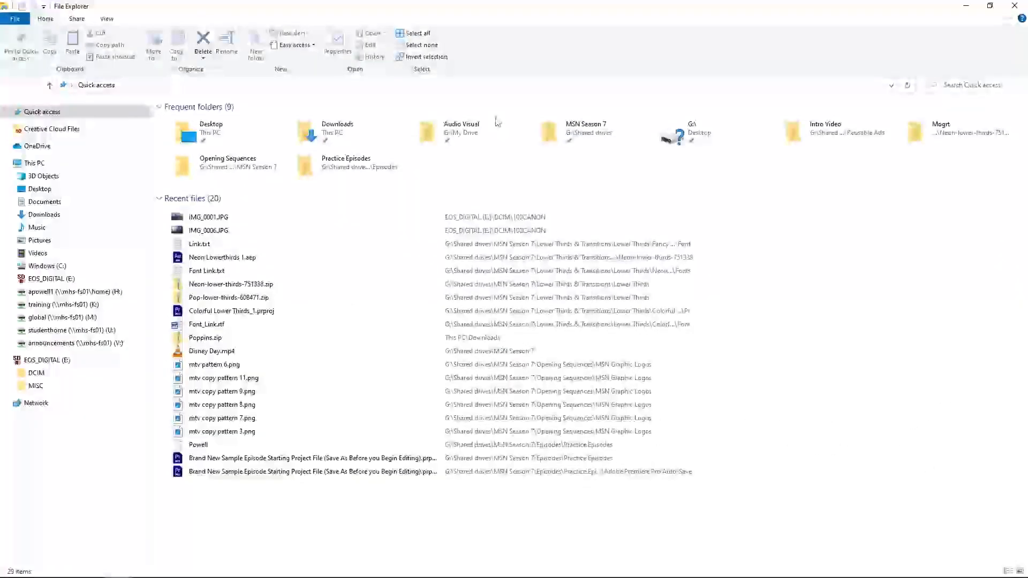
left_click(1014, 7)
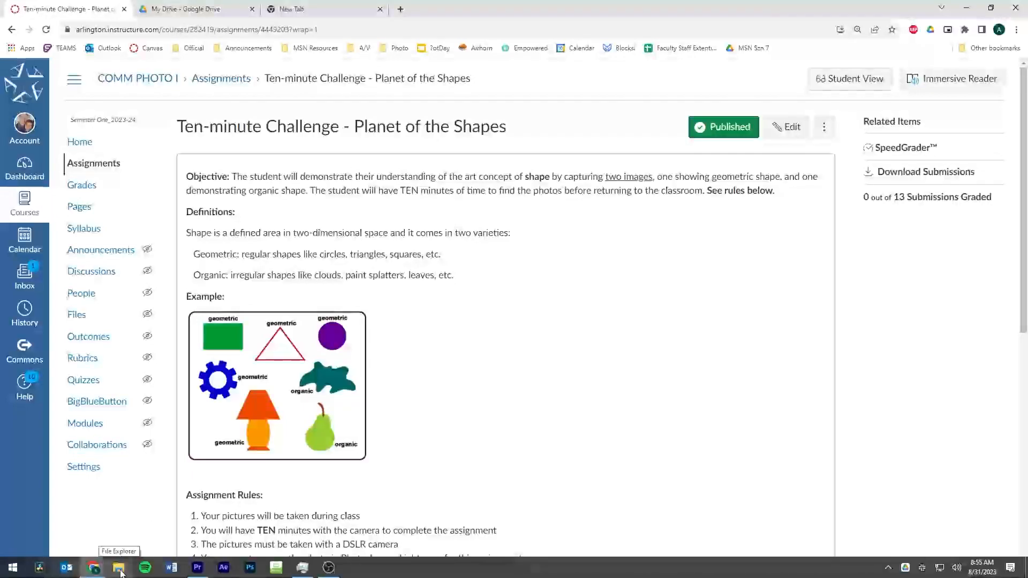
key("super")
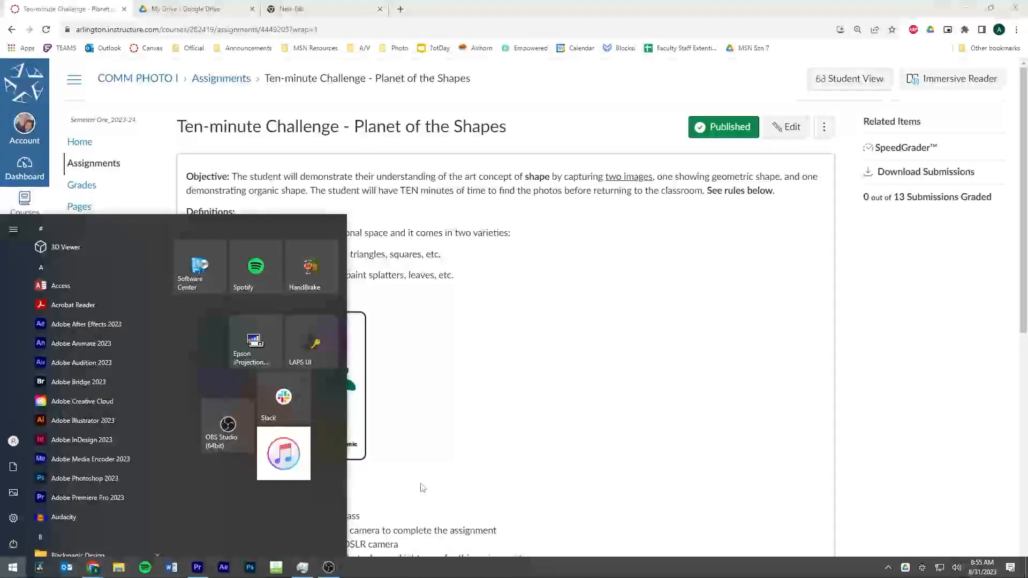
type("fi")
key("Return")
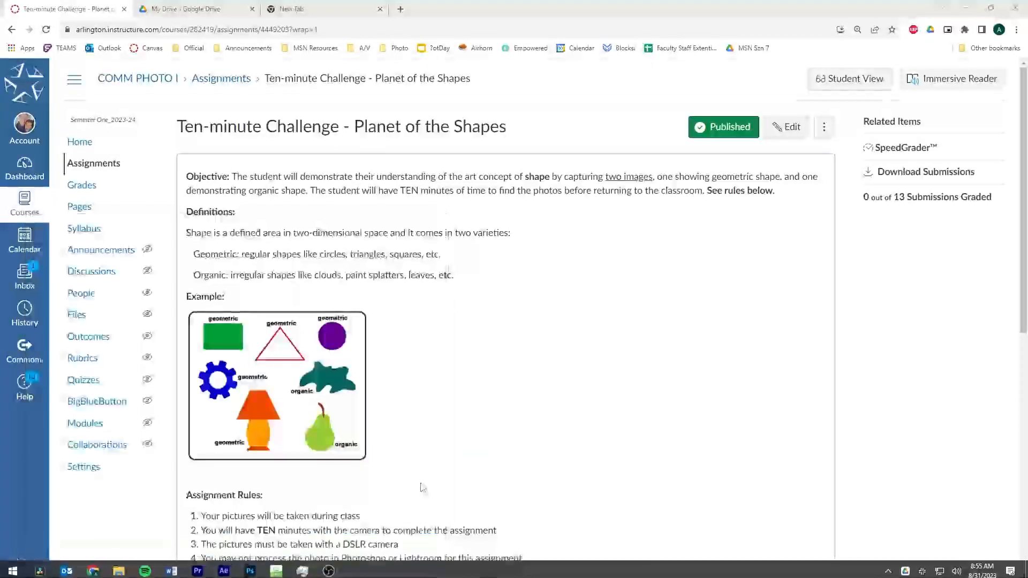
right_click(114, 568)
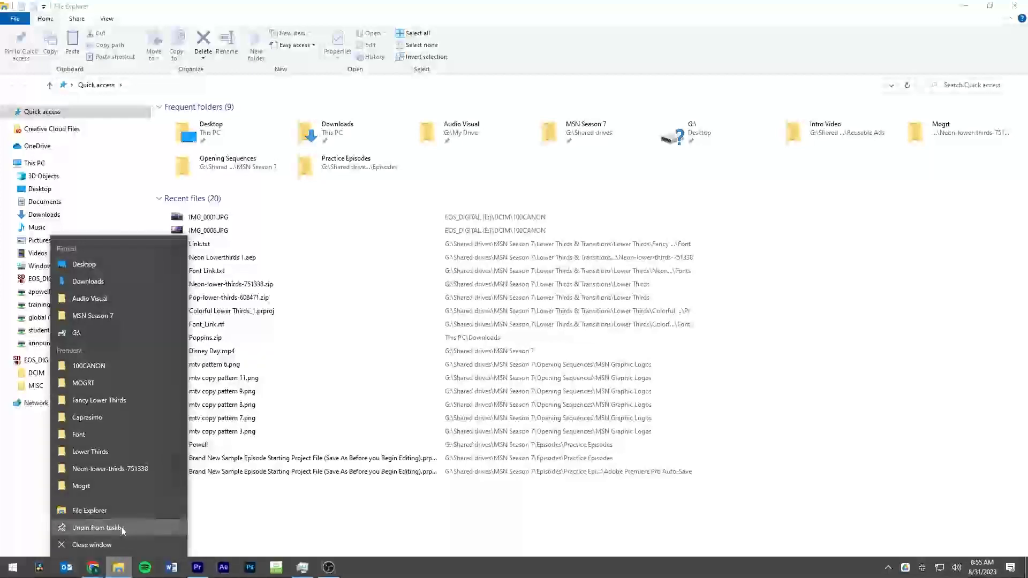
left_click(276, 513)
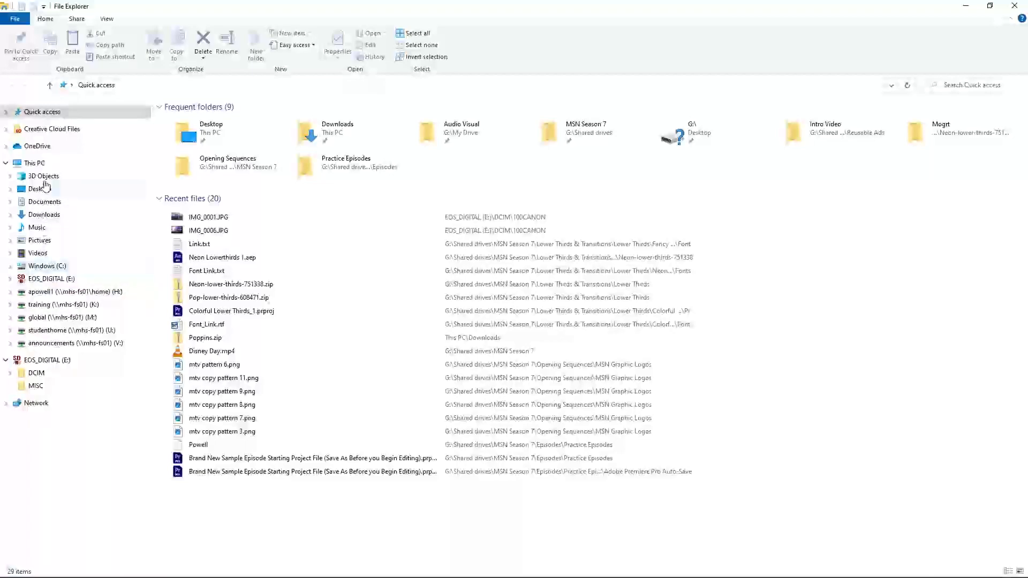
Collapse This PC and open the DCIM folder on the EOS_DIGITAL (E:) card.
left_click(6, 163)
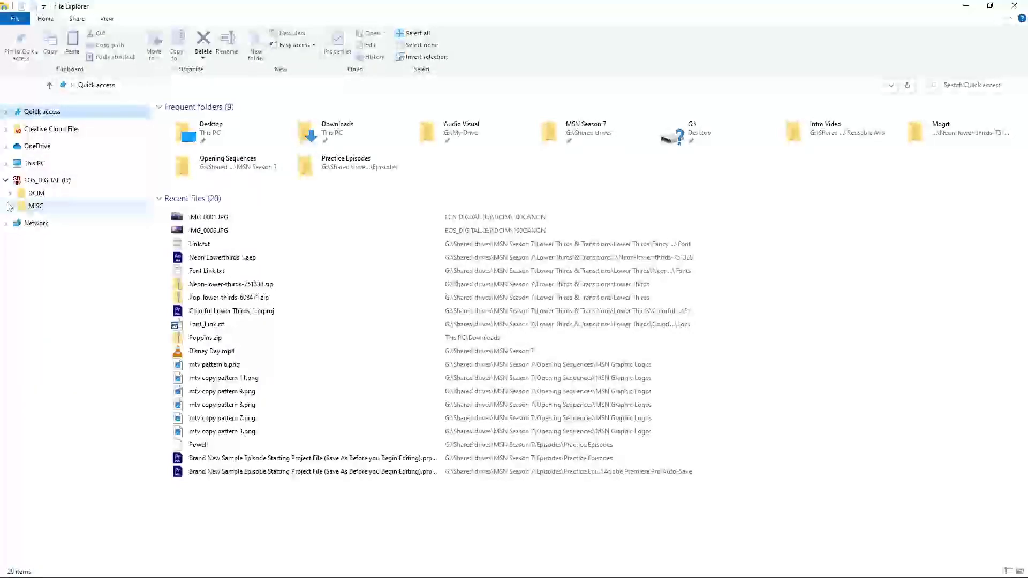
left_click(5, 163)
left_click(5, 163)
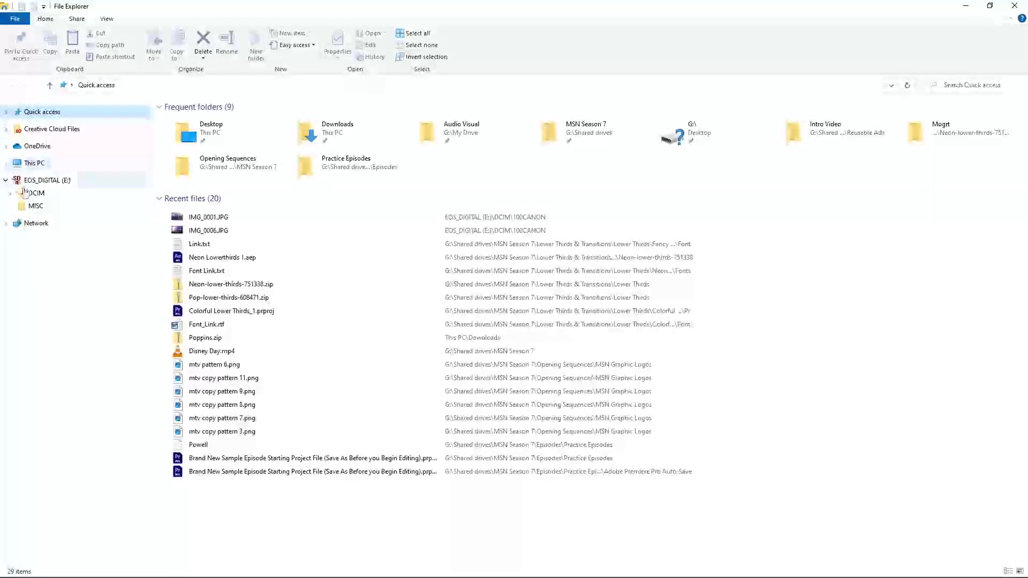
left_click(33, 193)
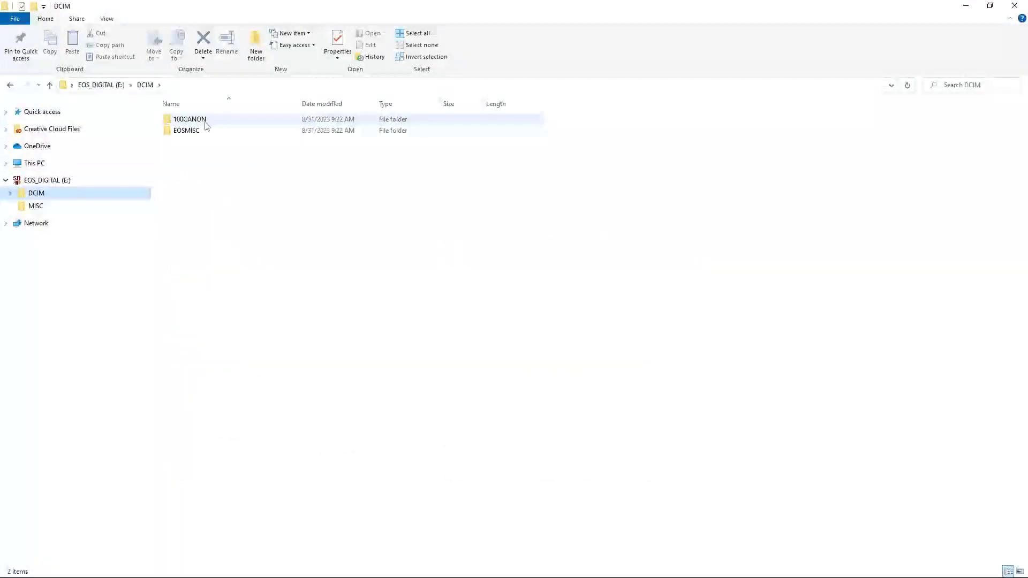
Open 100CANON and turn on file name extensions to tell the CR2 and JPG copies apart.
double_click(199, 120)
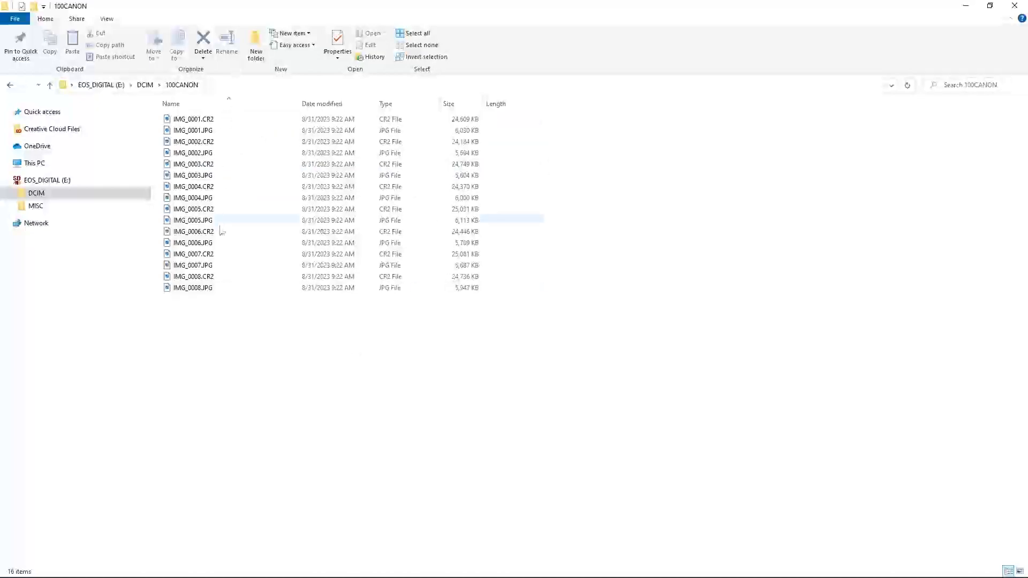
left_click(104, 20)
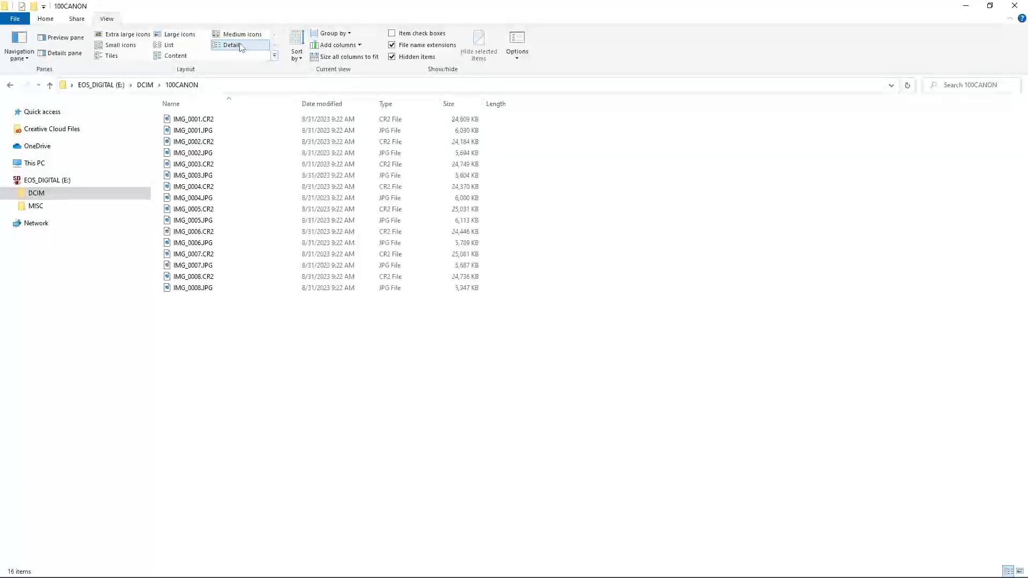
left_click(433, 46)
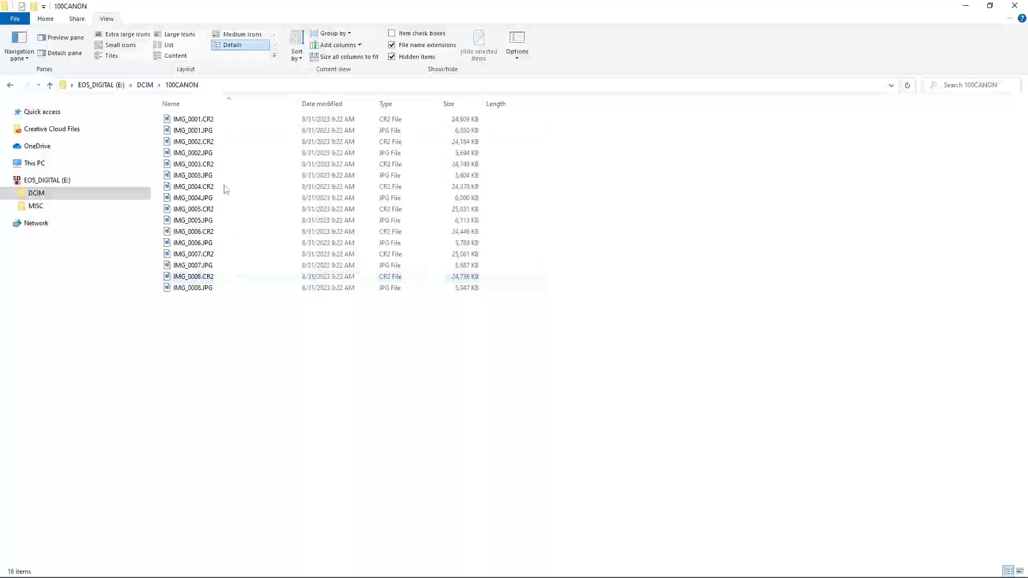
left_click(222, 119)
left_click(223, 131)
Filter the Type column to JPG File, leaving IMG_0001–IMG_0008.JPG, and restore the window.
left_click(232, 121)
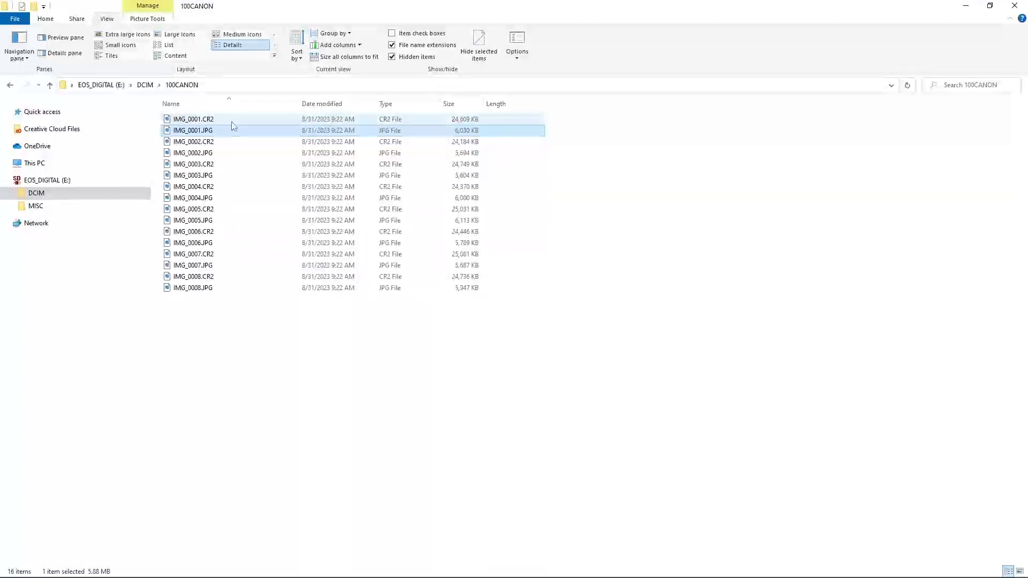
left_click(462, 134)
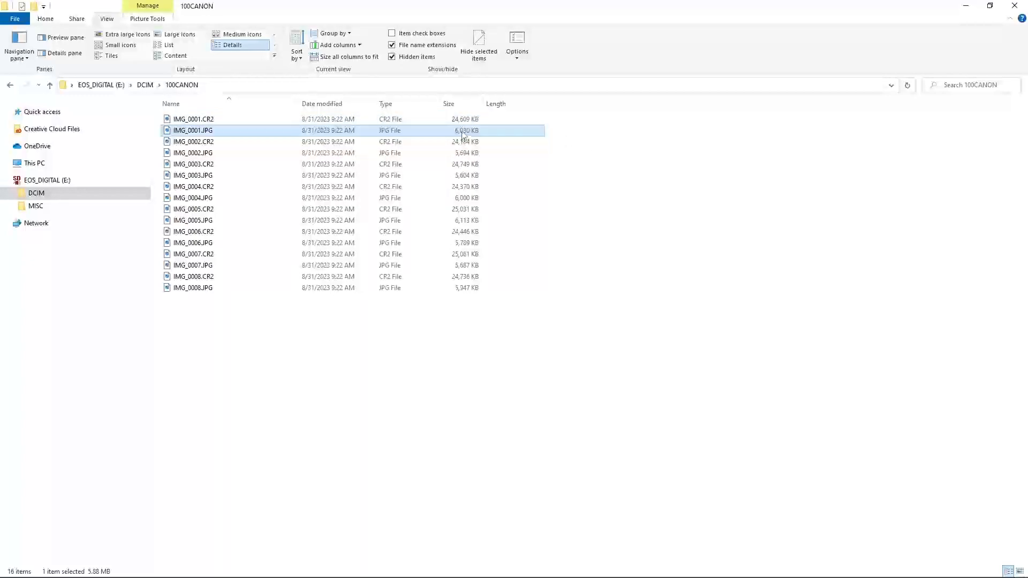
left_click(435, 105)
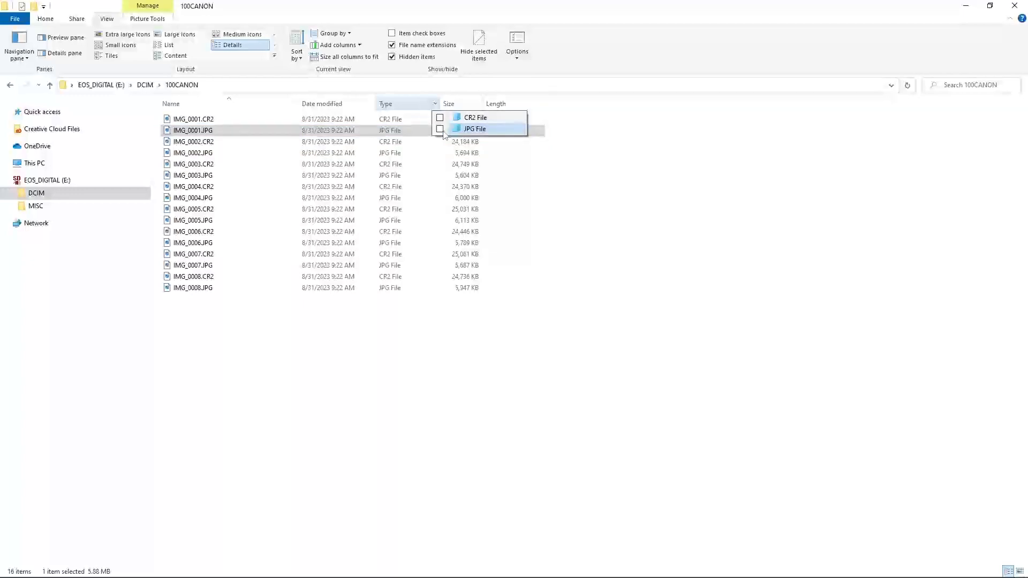
left_click(440, 129)
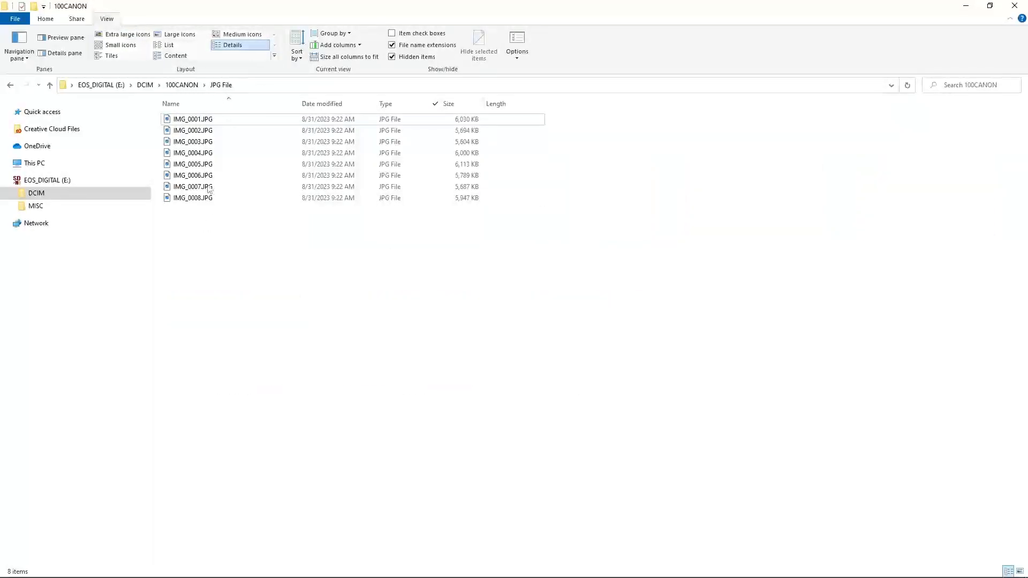
double_click(406, 9)
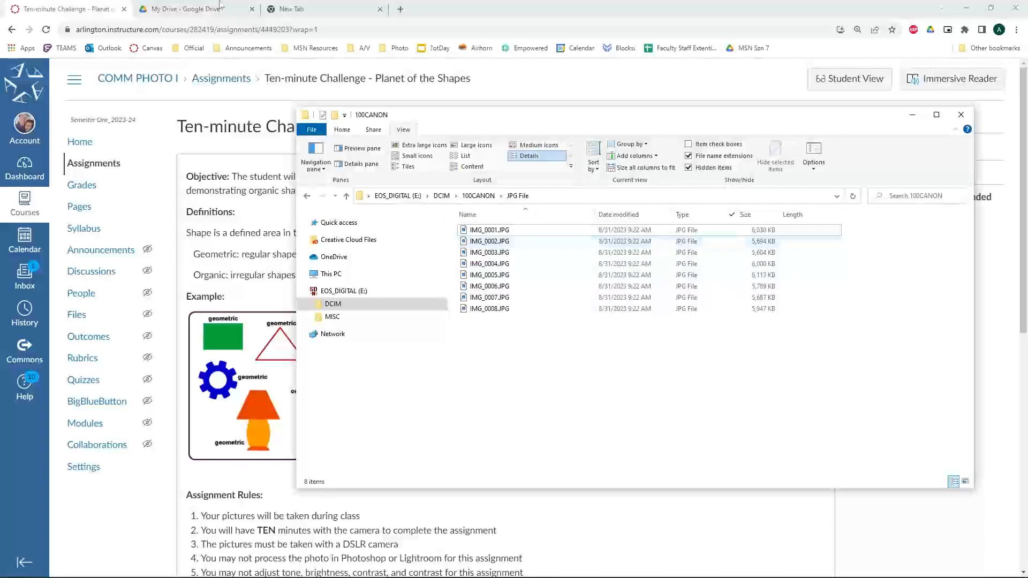
Open Google Drive in a single browser tab and expand My Drive.
left_click(195, 9)
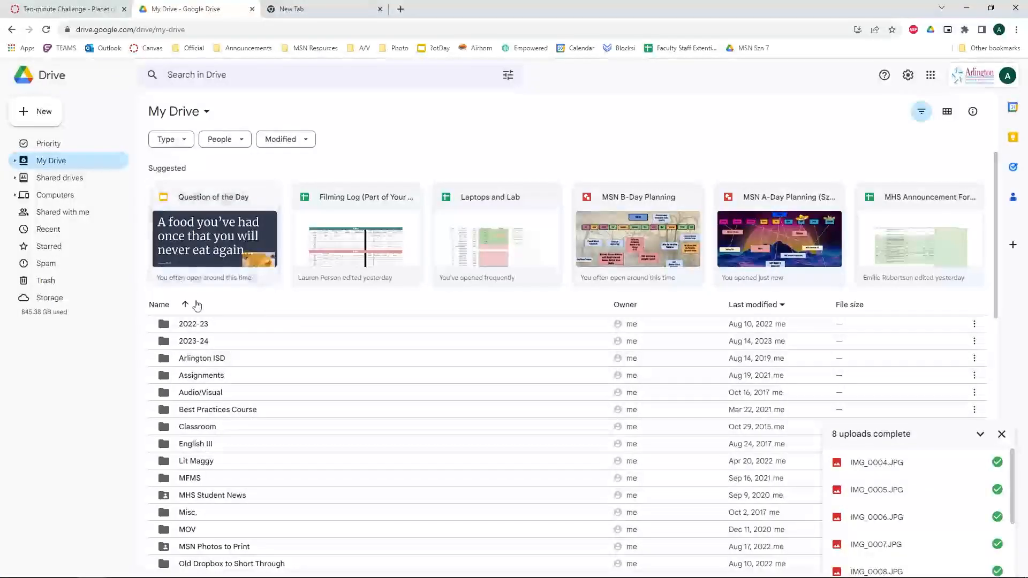
left_click(25, 47)
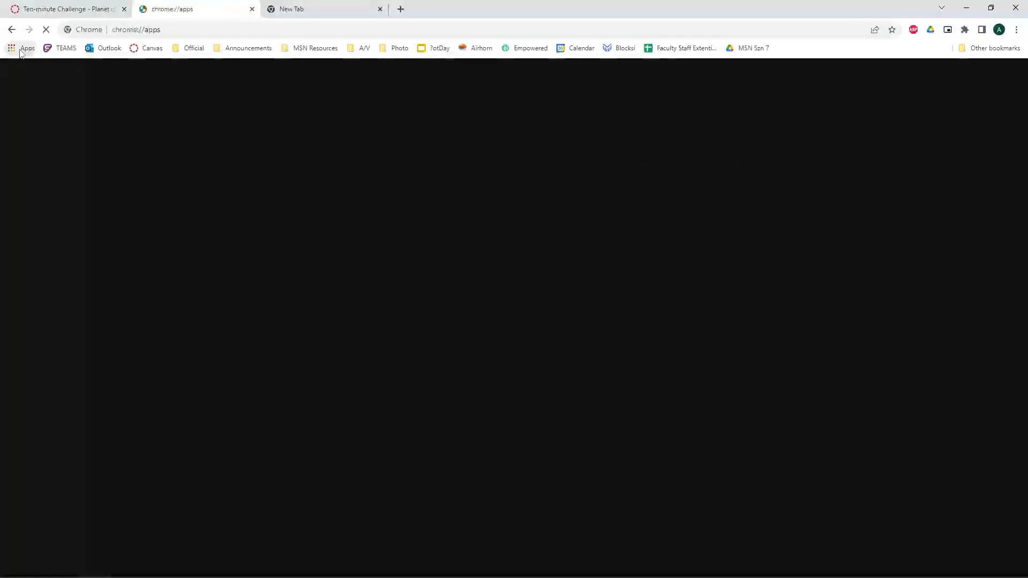
left_click(624, 136)
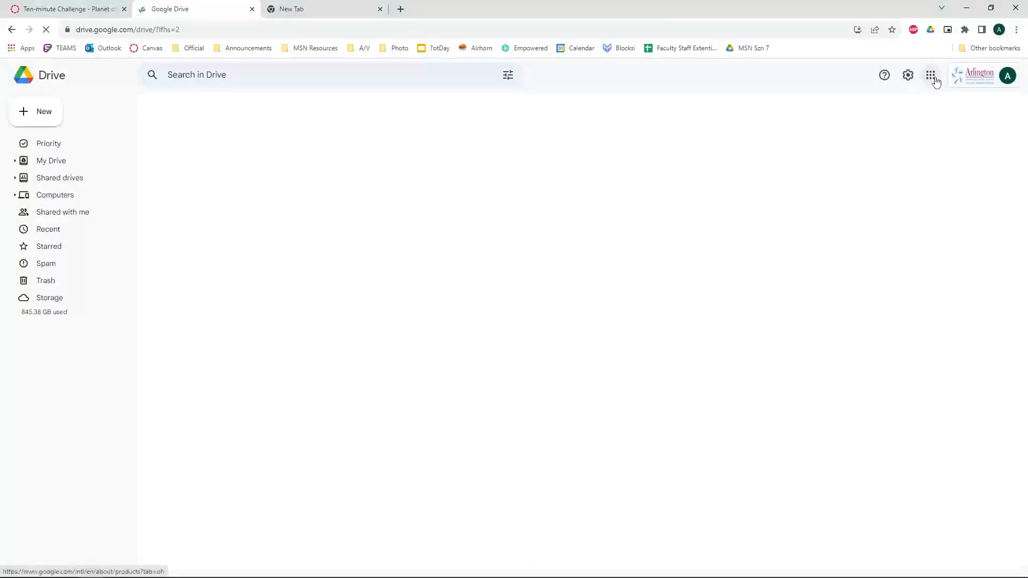
key("ctrl+Tab")
left_click(984, 76)
left_click(917, 128)
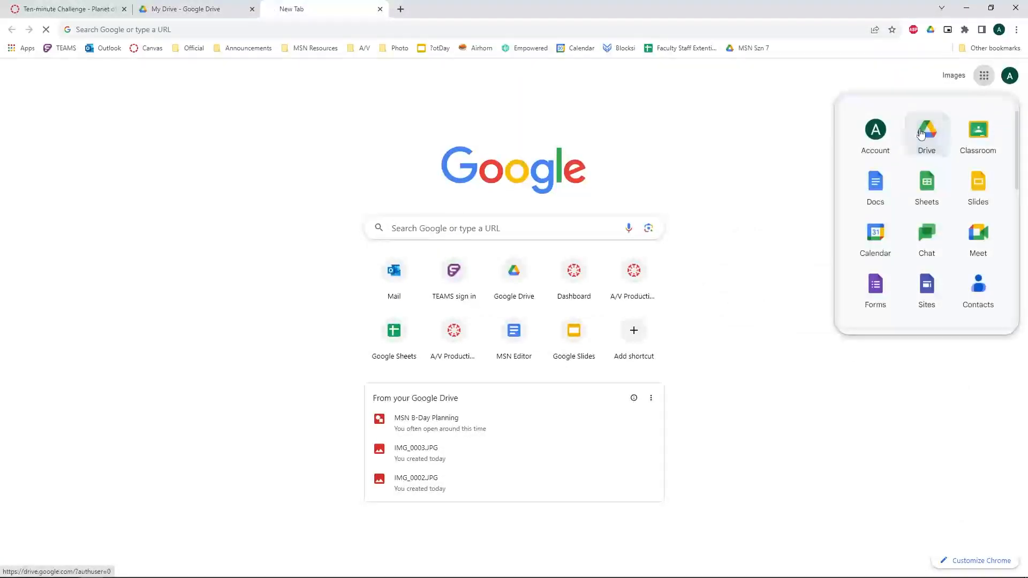
left_click(251, 9)
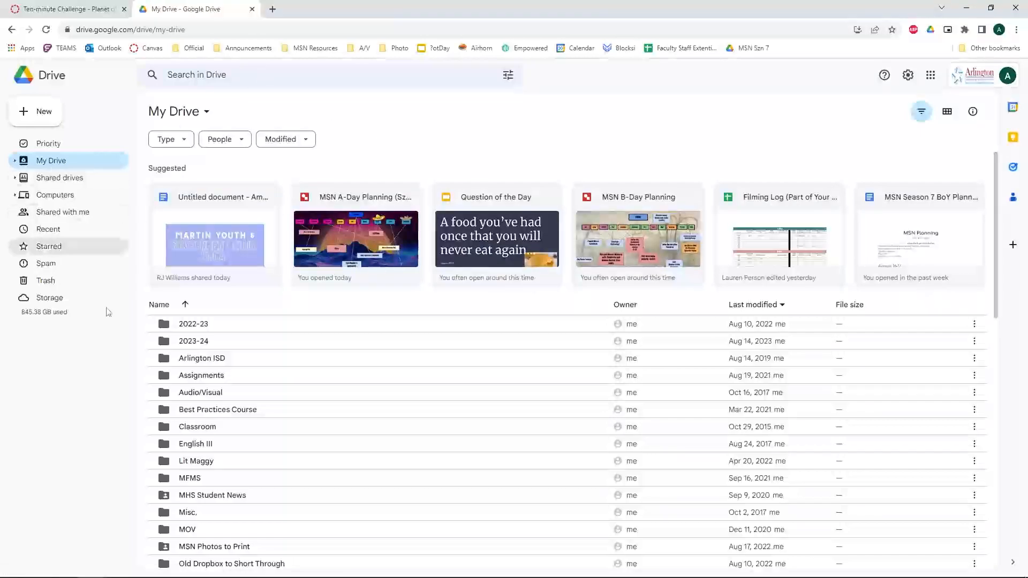
left_click(15, 162)
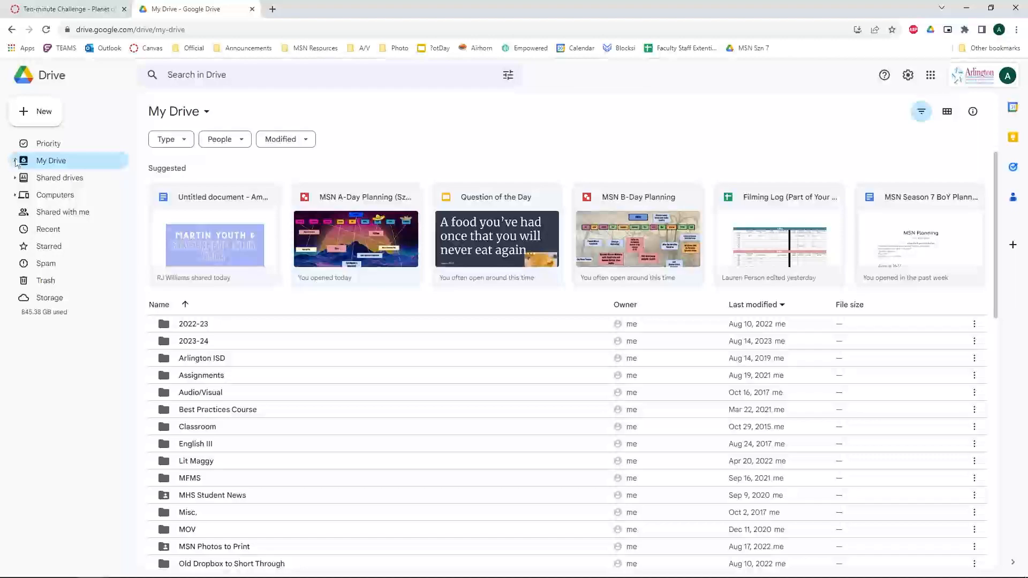
Create a new folder named 'Photo I - Your Name' in My Drive and open it.
left_click(41, 110)
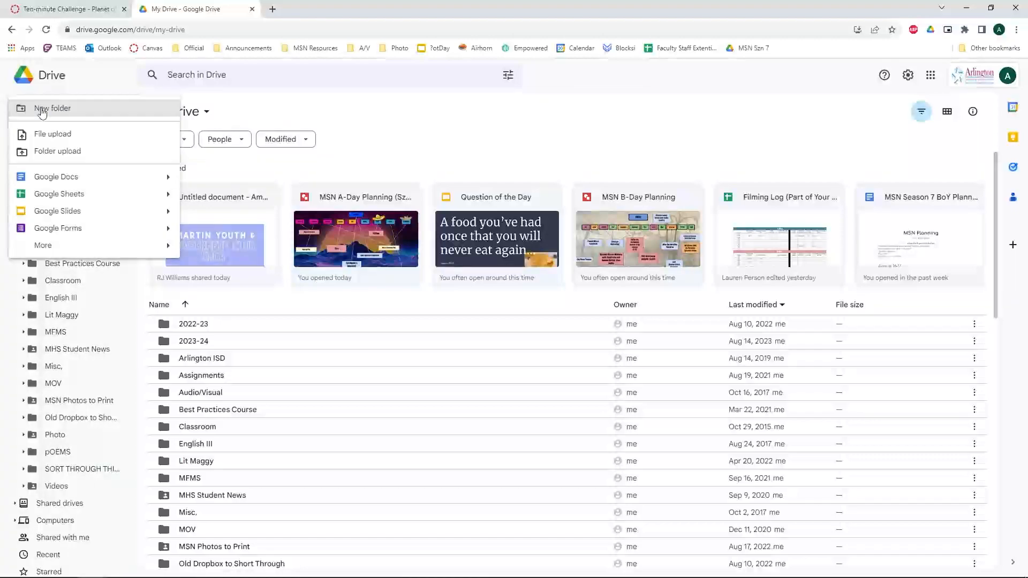
left_click(124, 109)
type("Photo ")
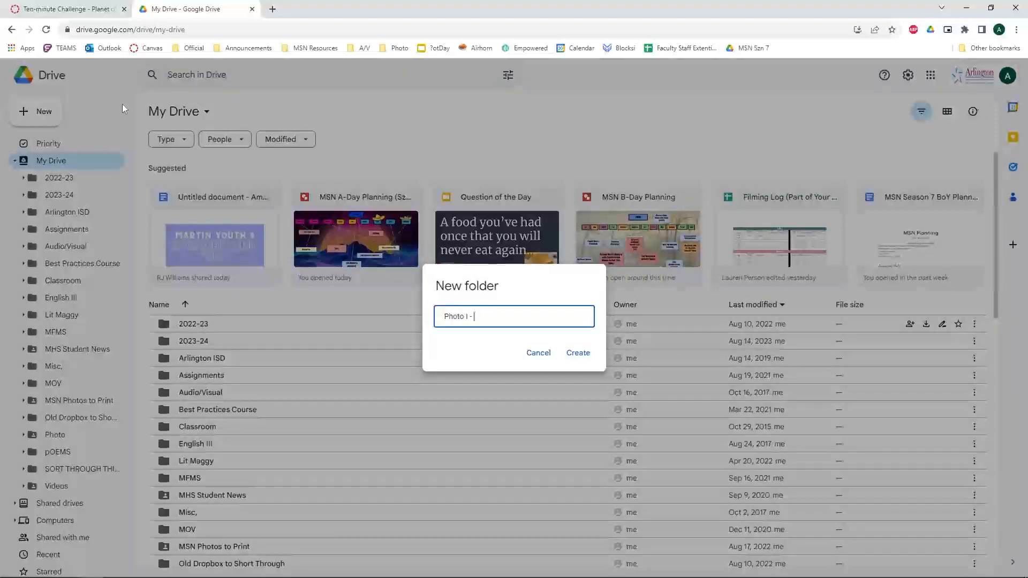
type("I - Your Name")
left_click(578, 353)
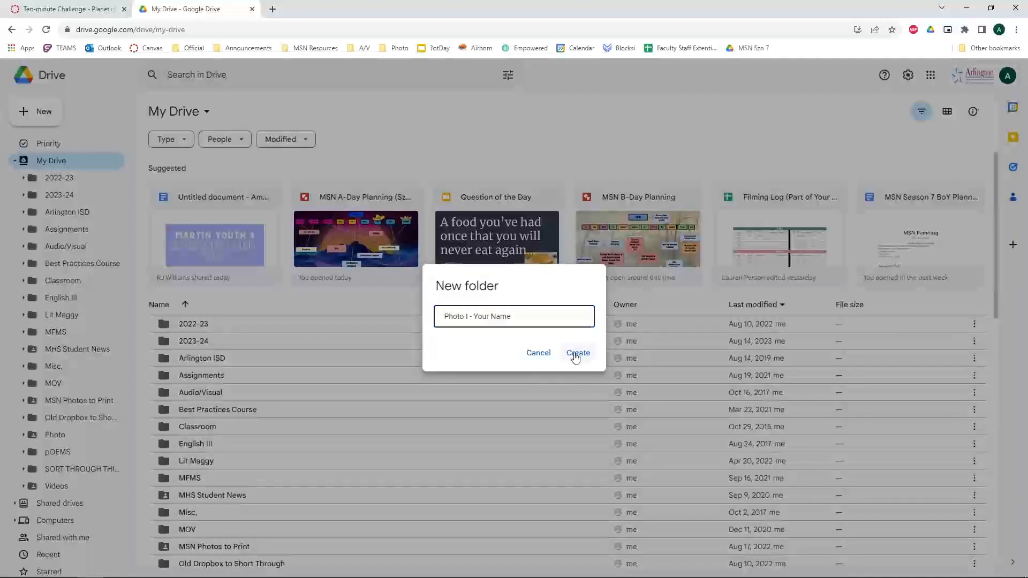
scroll(390, 358, "down", 10)
scroll(387, 357, "up", 10)
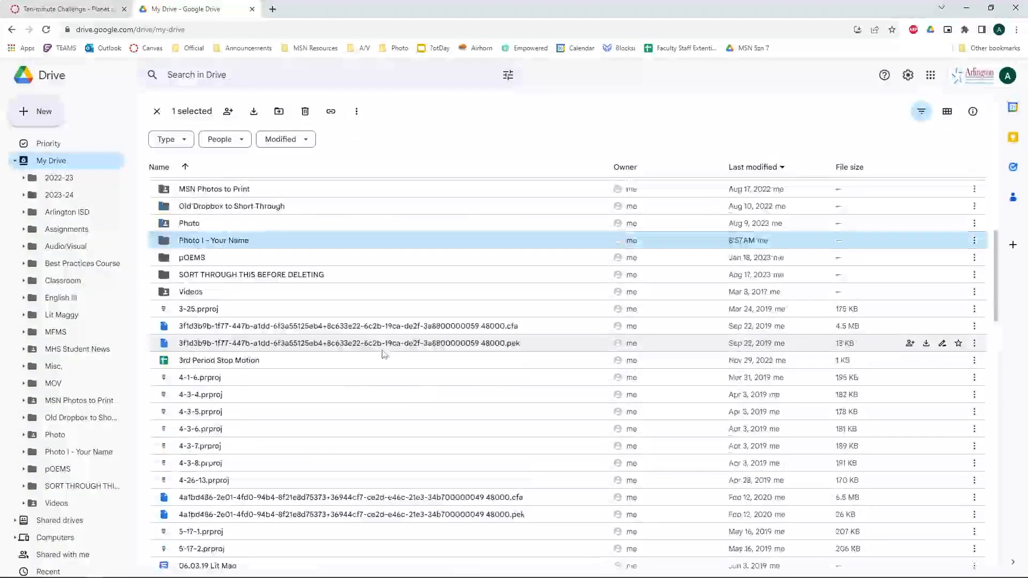
scroll(351, 390, "down", 3)
double_click(254, 498)
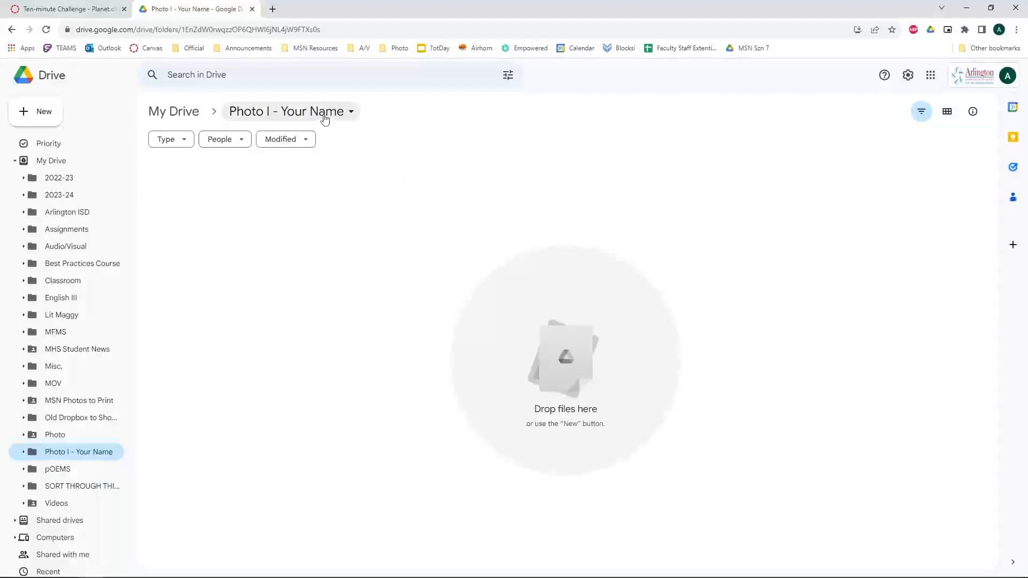
Share the 'Photo I - Your Name' folder by adding the teacher's school e-mail address.
left_click(322, 113)
mouse_move(287, 225)
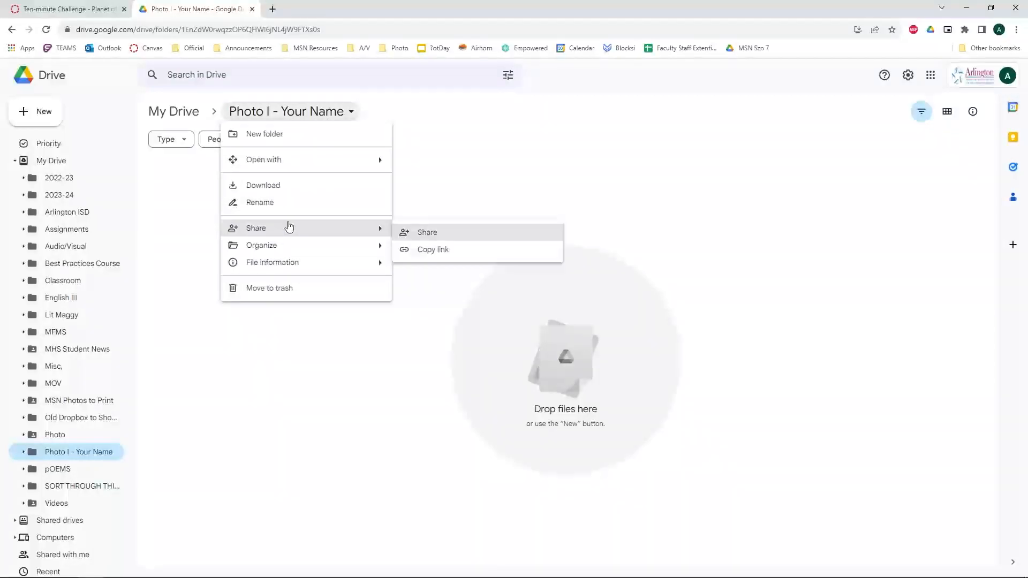
left_click(438, 230)
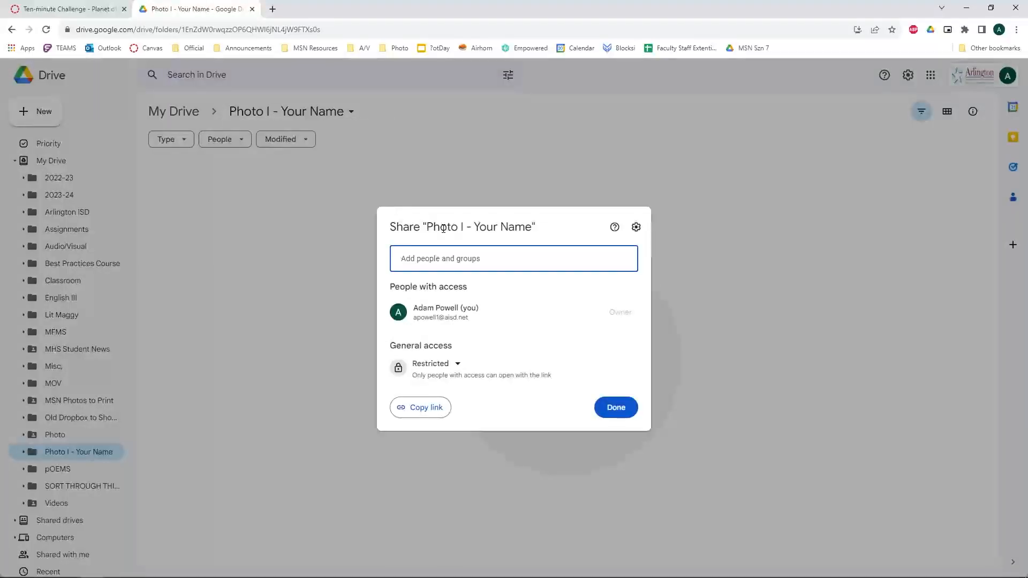
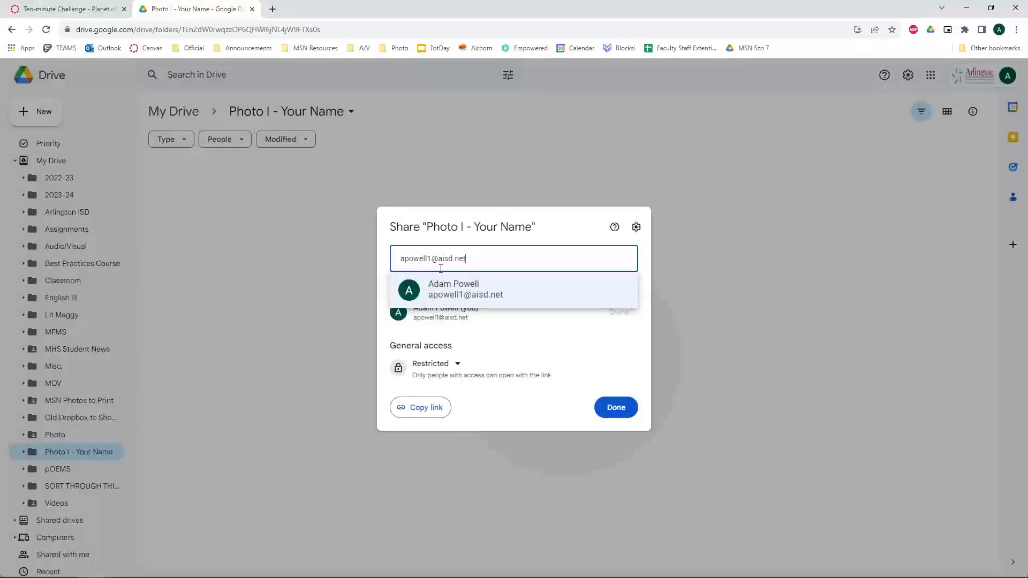
mouse_move(464, 296)
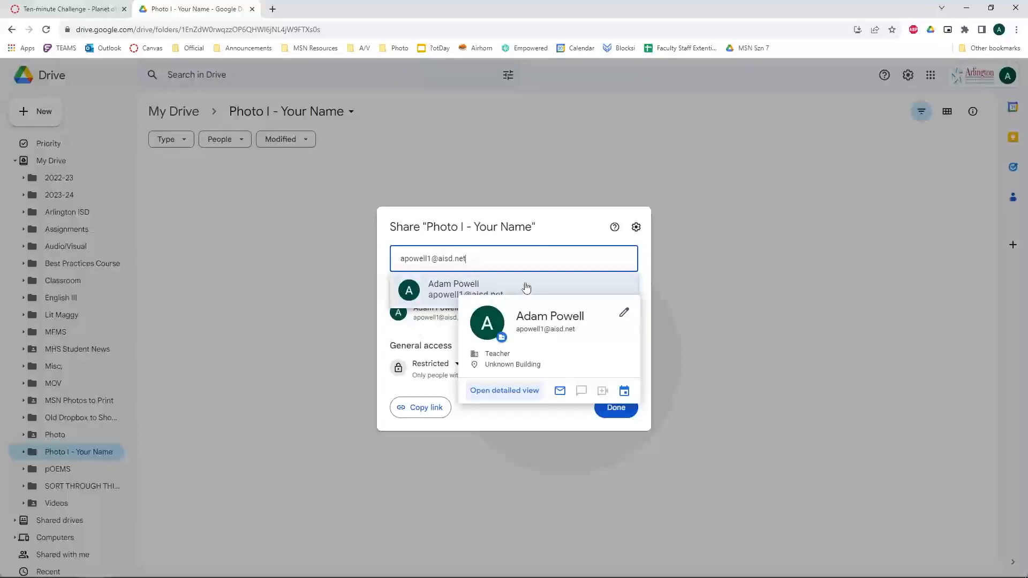
left_click(515, 420)
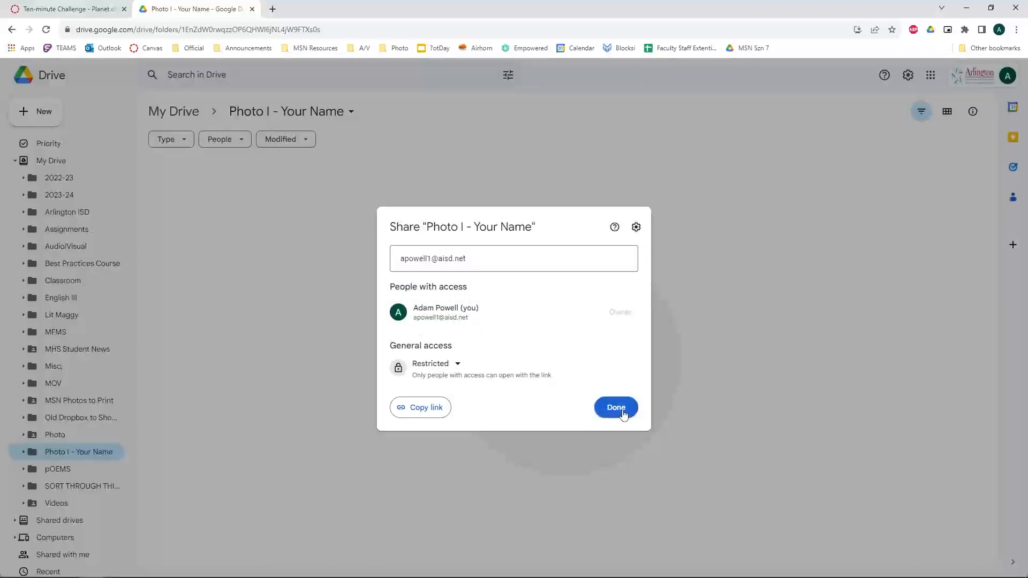
left_click(616, 408)
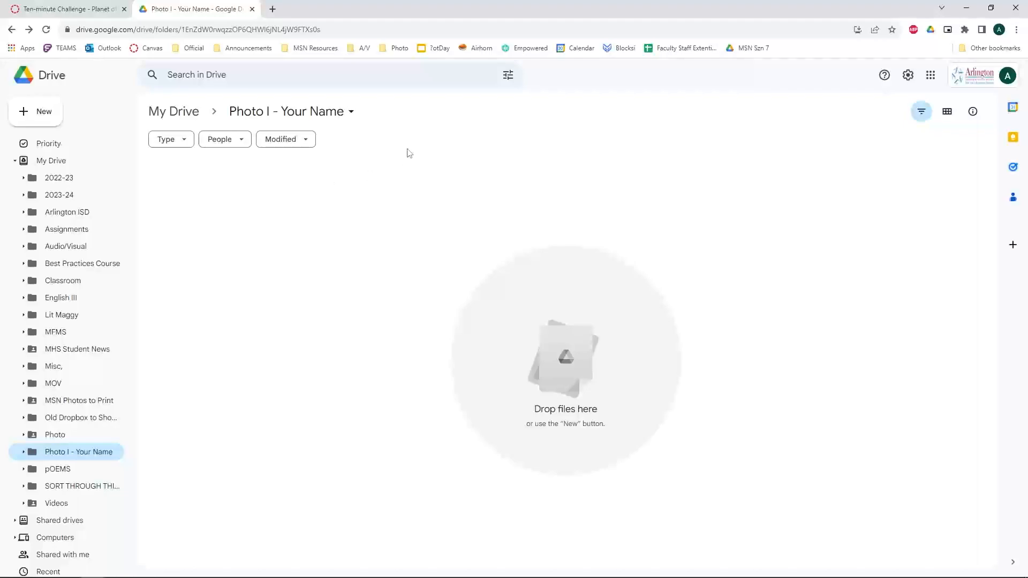
Snap Chrome and File Explorer side by side and drag the eight JPGs into the Drive folder.
double_click(333, 6)
left_click(736, 393)
key("super+Right")
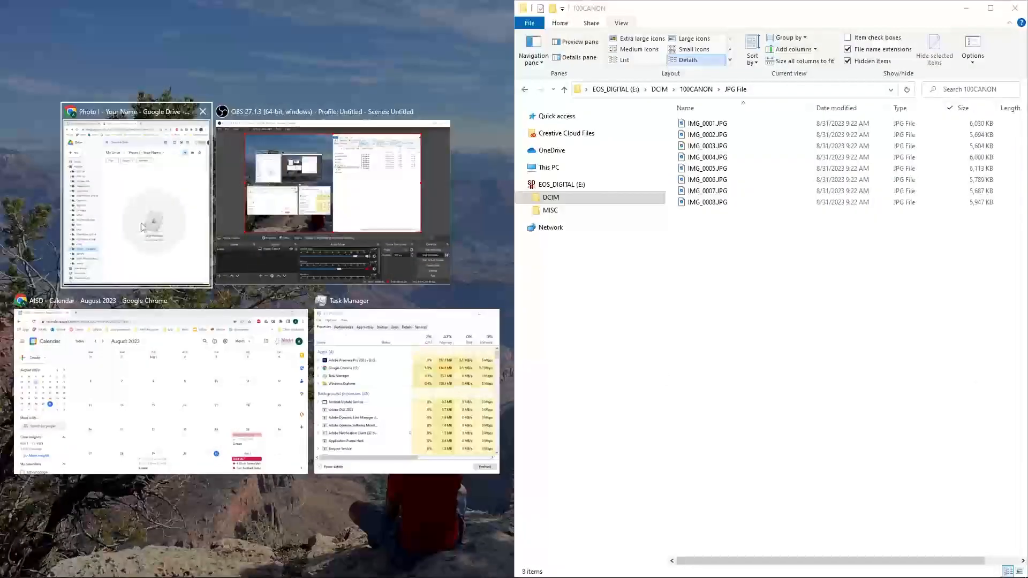
key("Return")
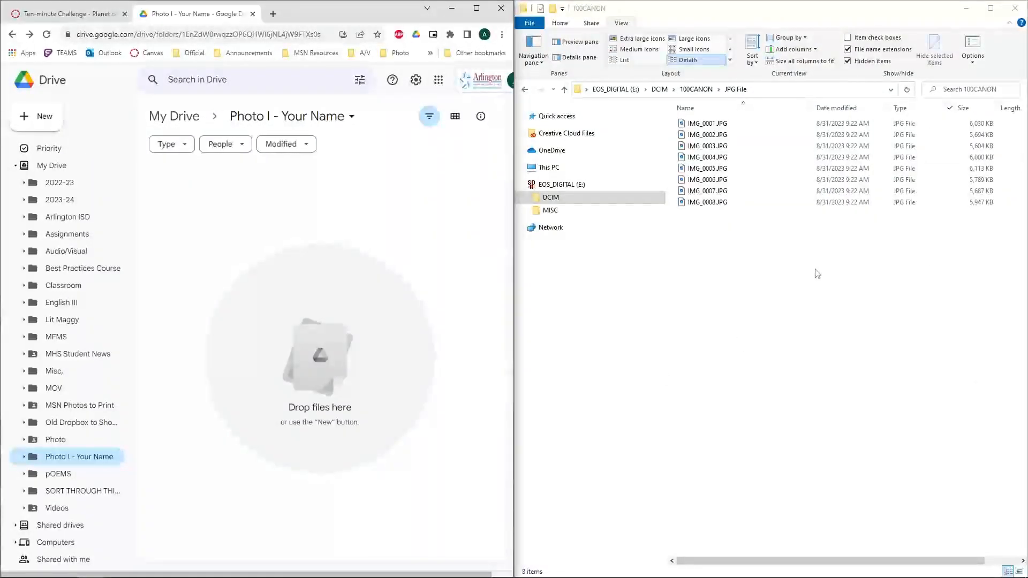
left_click_drag(783, 246, 681, 115)
left_click_drag(766, 168, 287, 291)
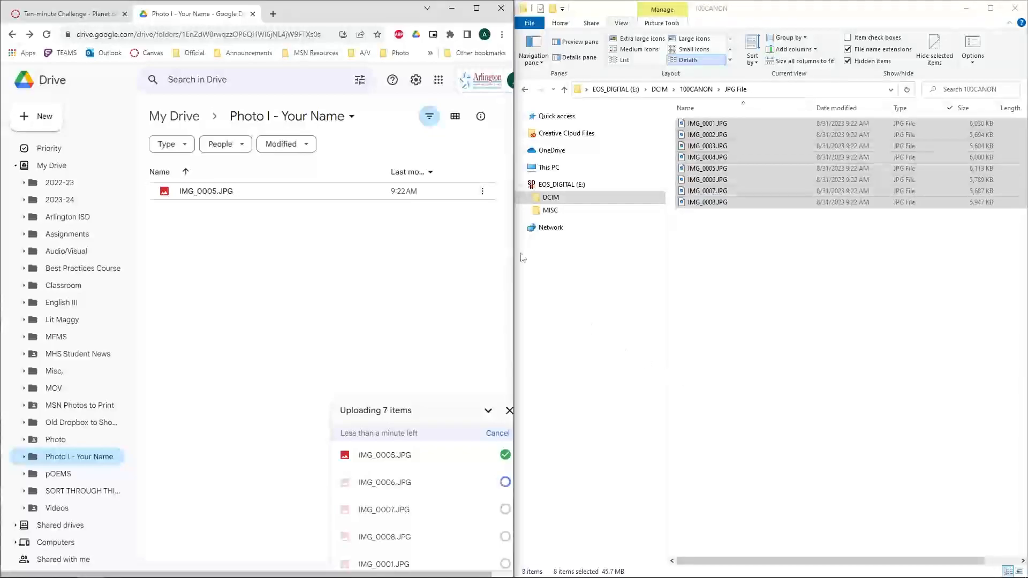
Check the eight uploads by switching between list and thumbnail views in Drive.
left_click(455, 117)
left_click(455, 116)
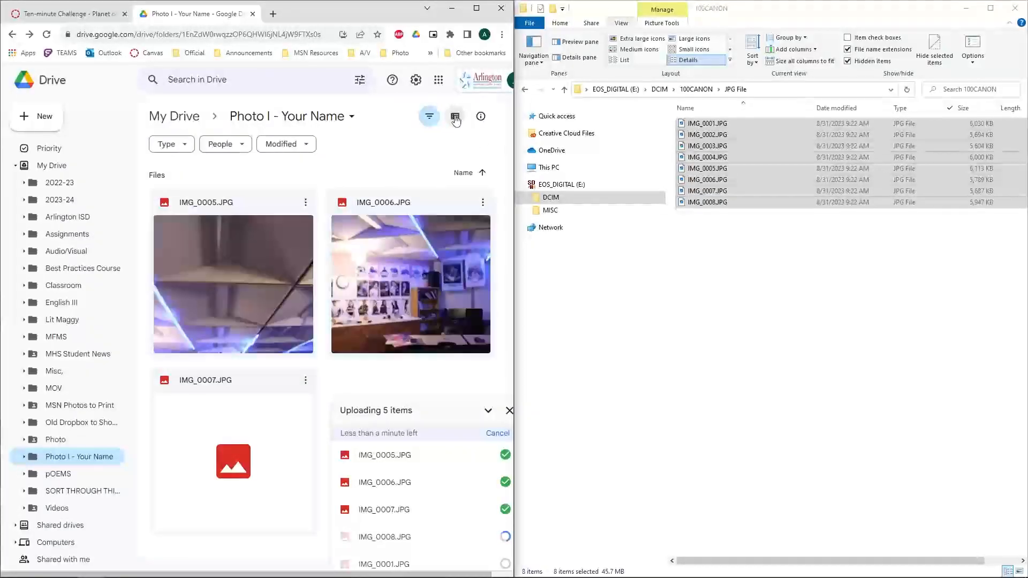
left_click(456, 116)
left_click(456, 117)
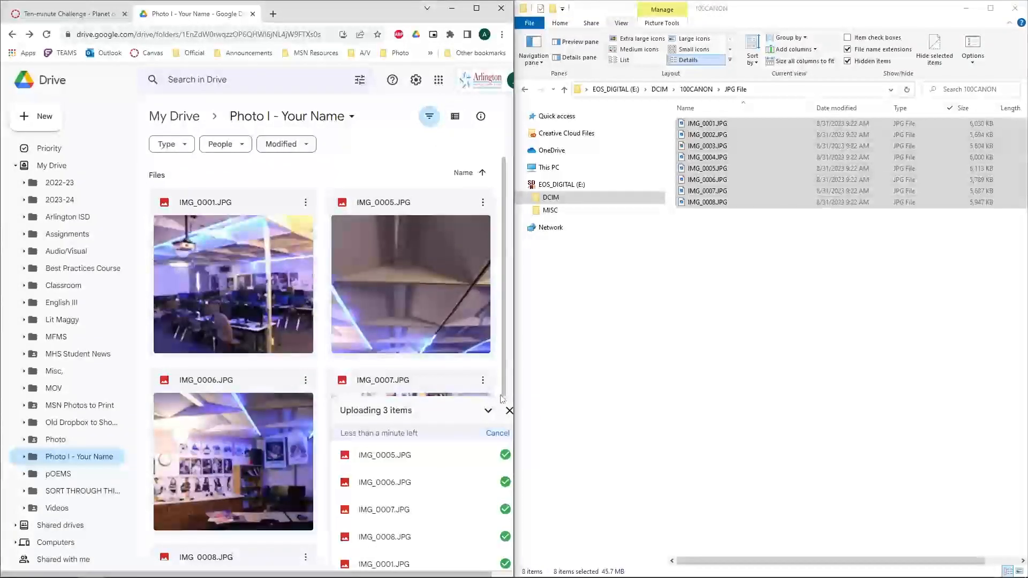
left_click(488, 411)
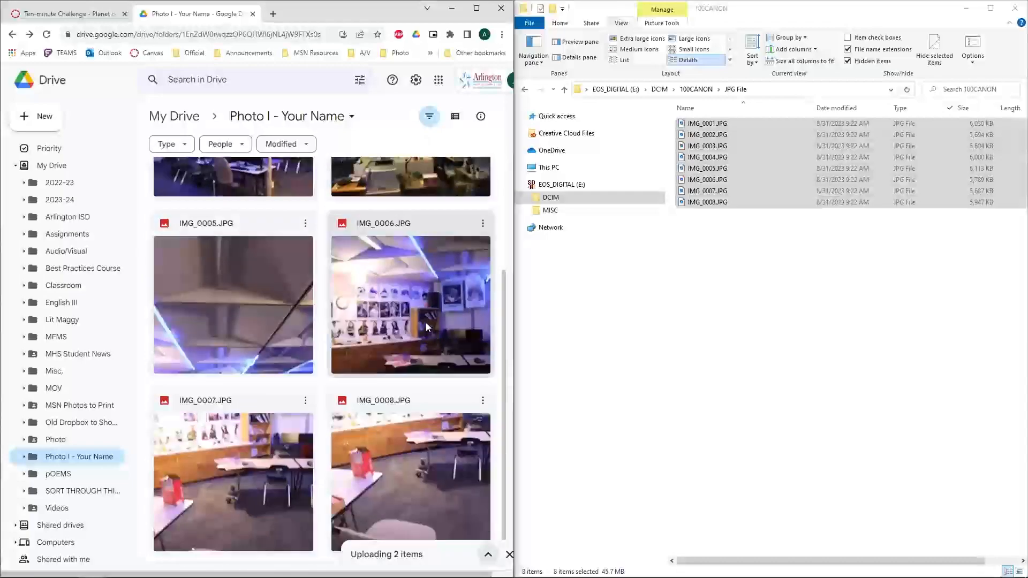
left_click(456, 117)
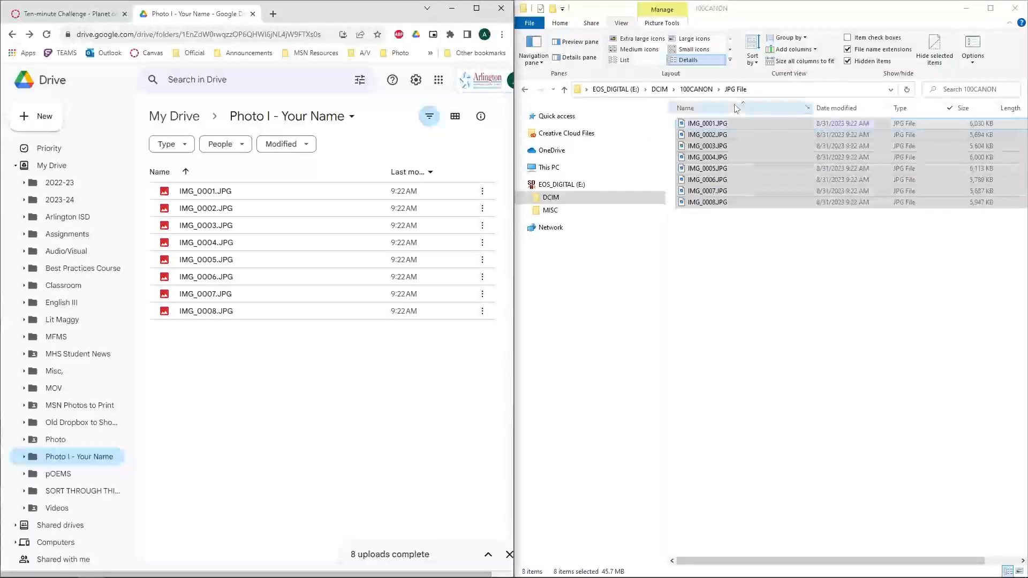
Show the camera photos as extra large thumbnails and go to the Canvas assignment page.
left_click(642, 40)
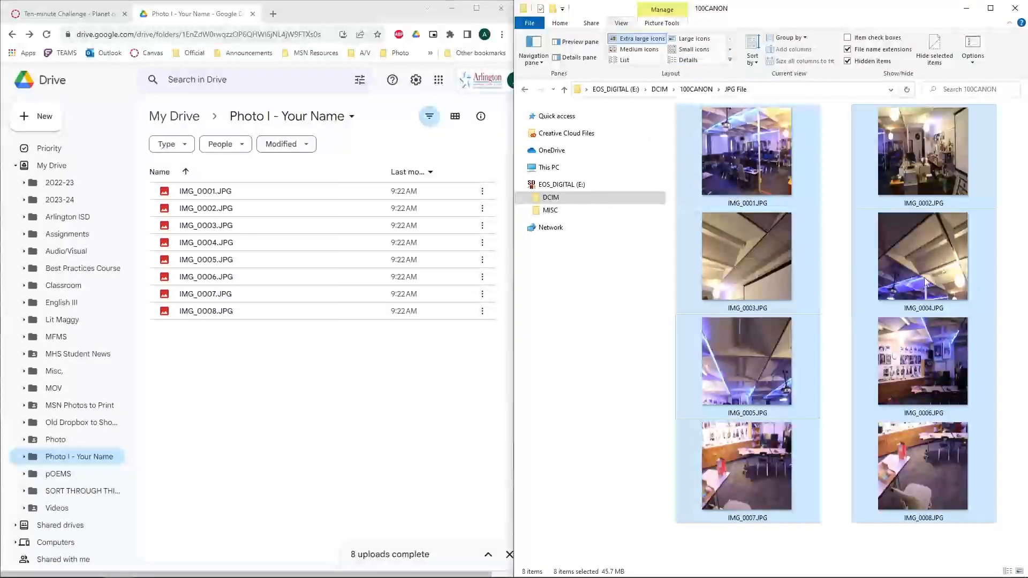
left_click(829, 268)
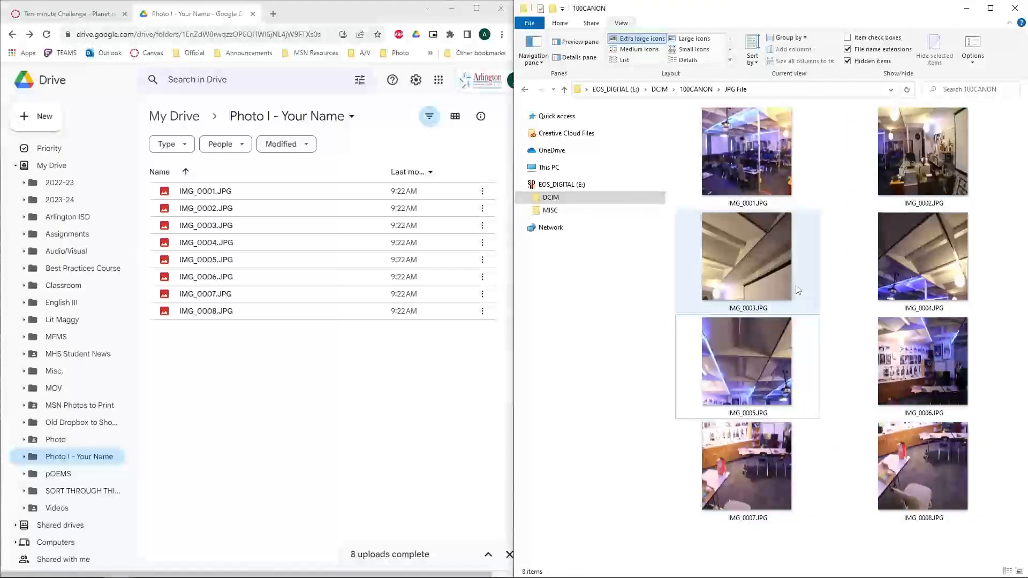
left_click(65, 13)
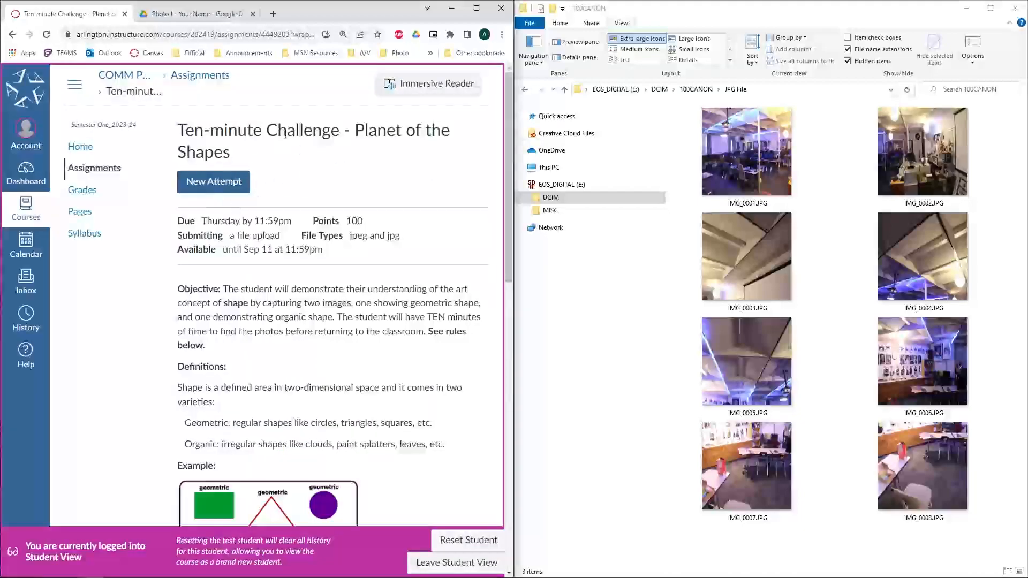
Start a new attempt, drop IMG_0005.JPG onto the first upload slot, and add a second slot.
left_click(226, 183)
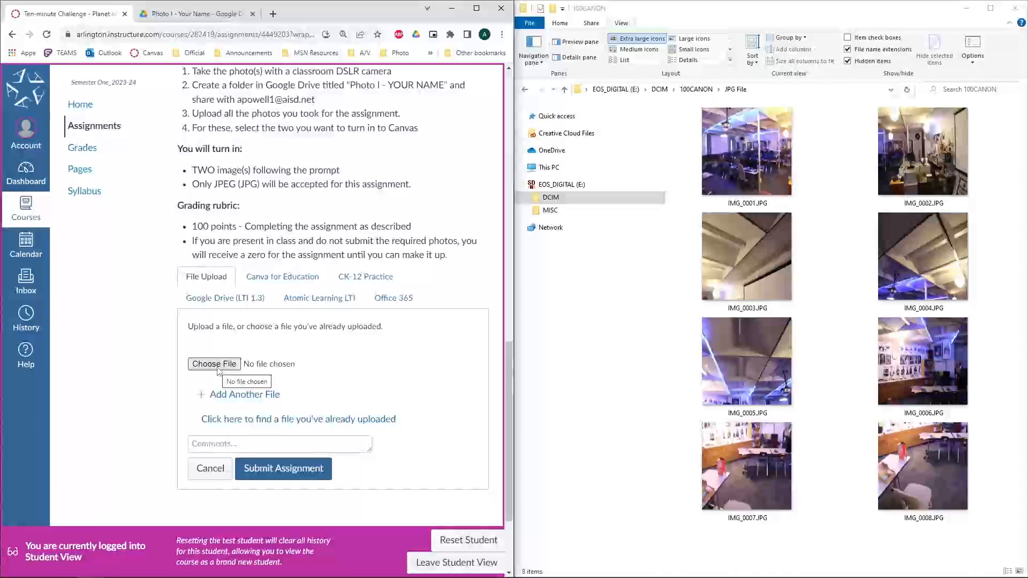
left_click_drag(751, 360, 331, 375)
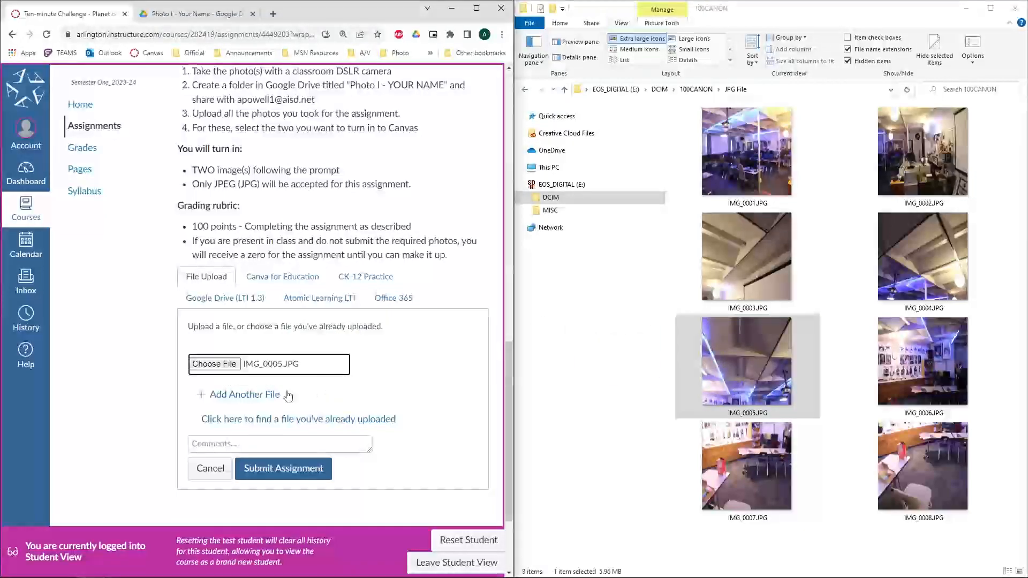
left_click(266, 397)
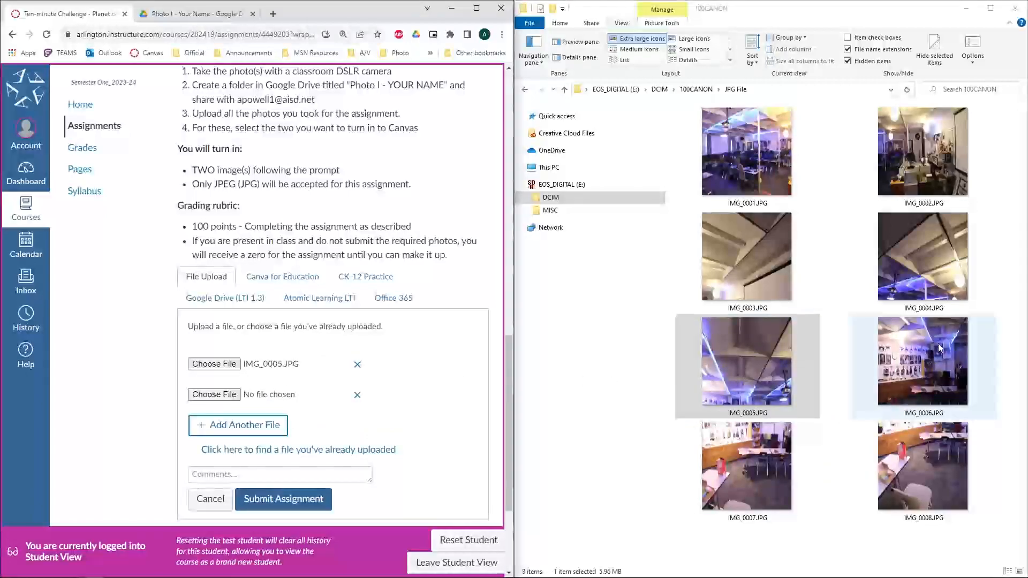
Choose IMG_0008.JPG for the second upload slot, filtering the file browser to JPG files.
left_click(225, 396)
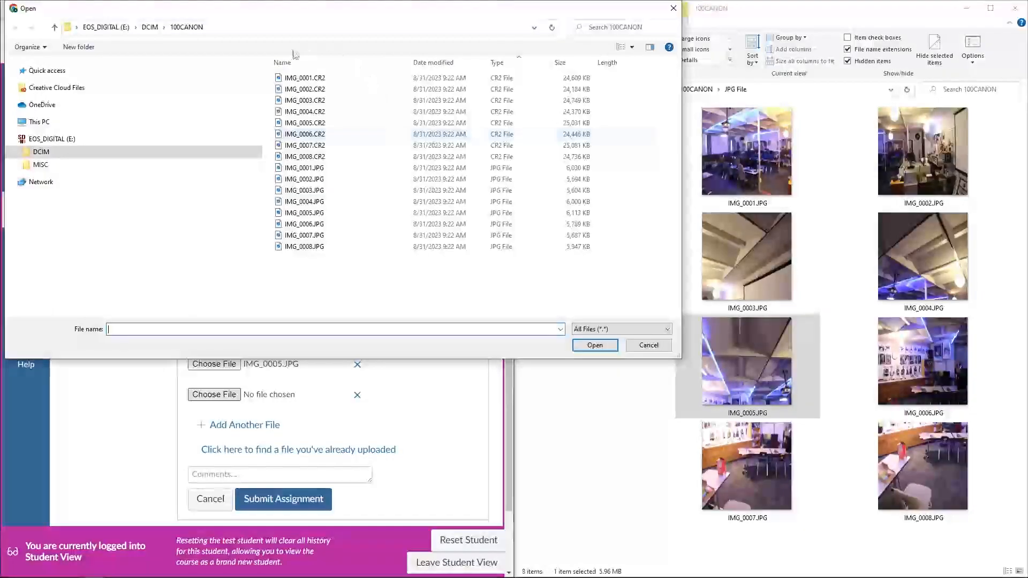
left_click(548, 64)
left_click(559, 89)
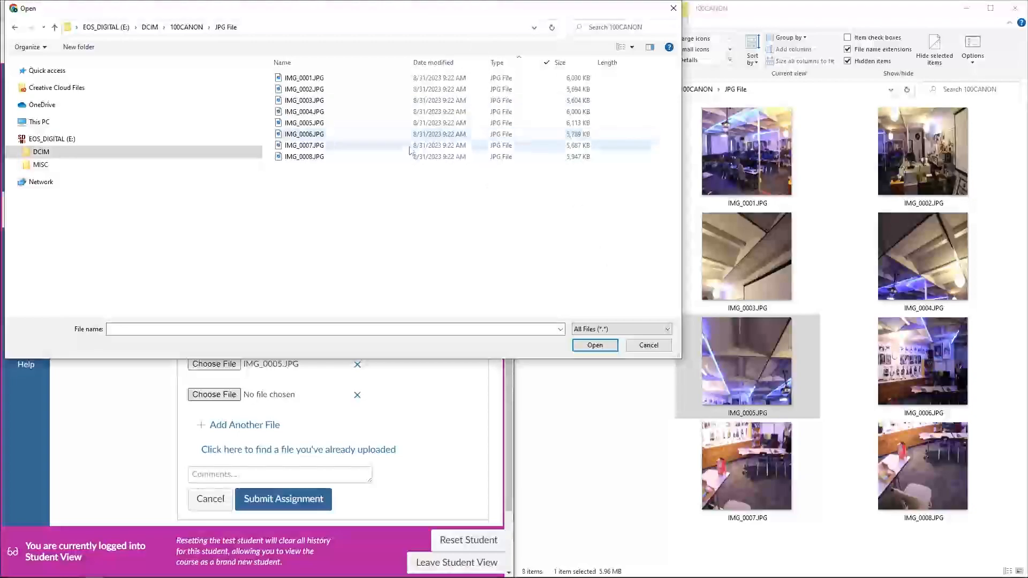
double_click(304, 156)
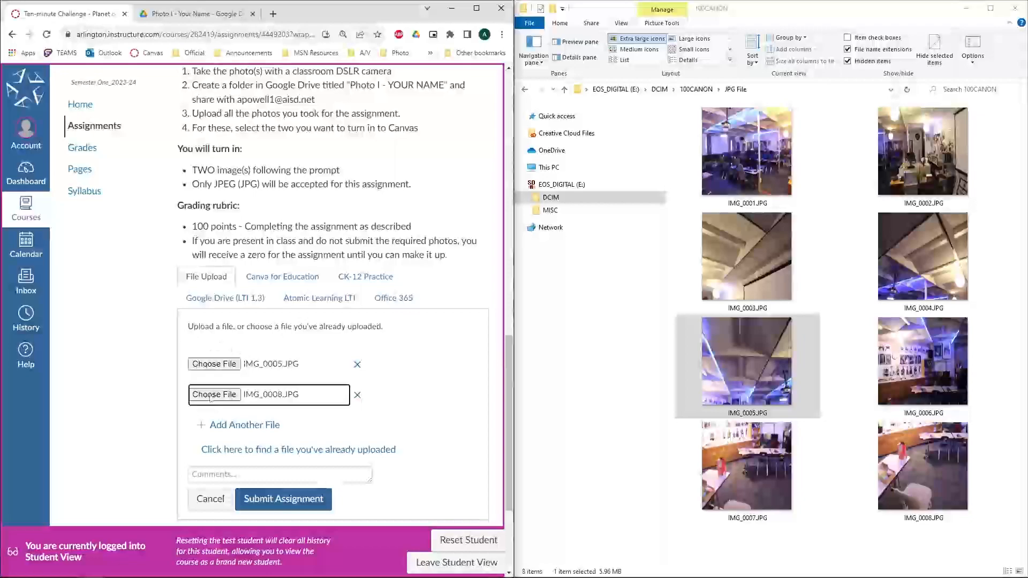
left_click(277, 501)
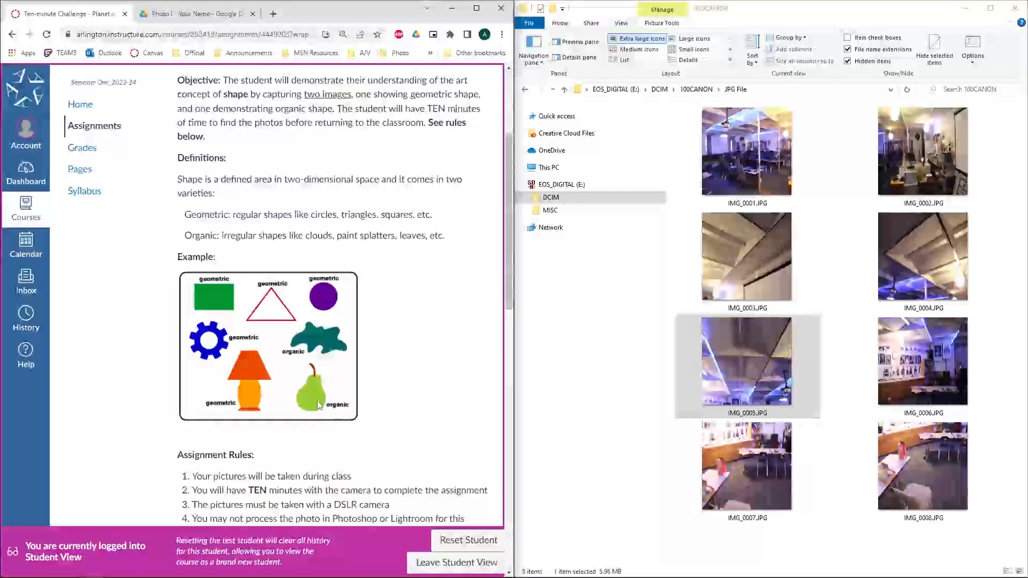
Scroll down to the upload form and click Submit Assignment with both photos attached.
scroll(381, 361, "down", 15)
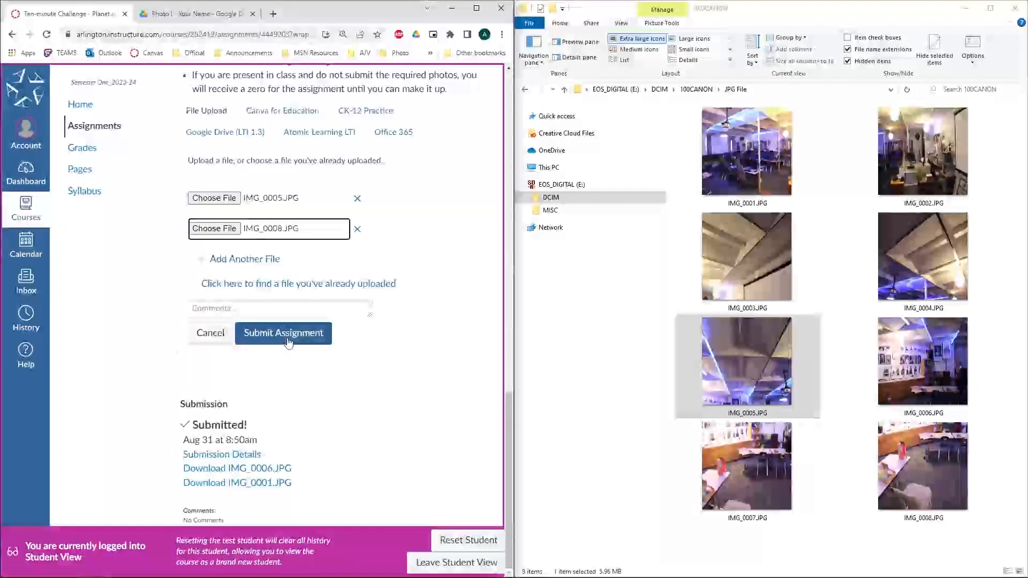
left_click(301, 333)
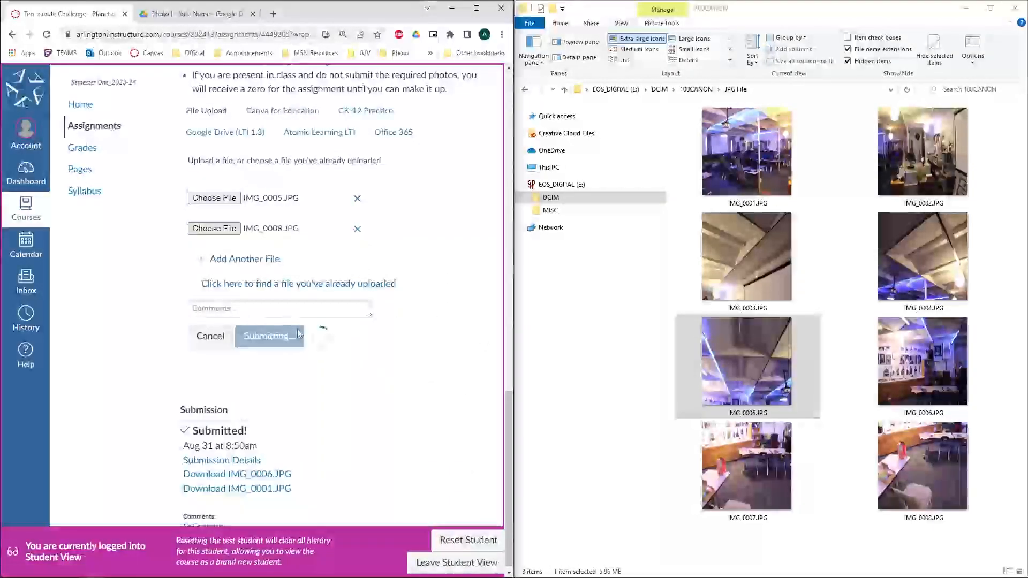